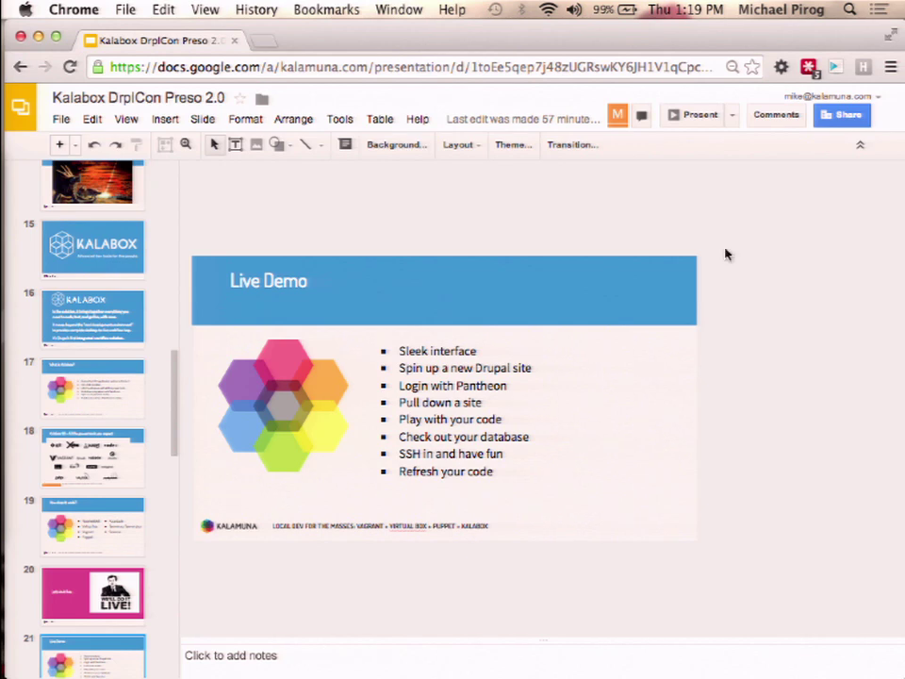
Step: Switch from the Live Demo slide to the Kalabox app
mouse_move(13, 372)
left_click(16, 403)
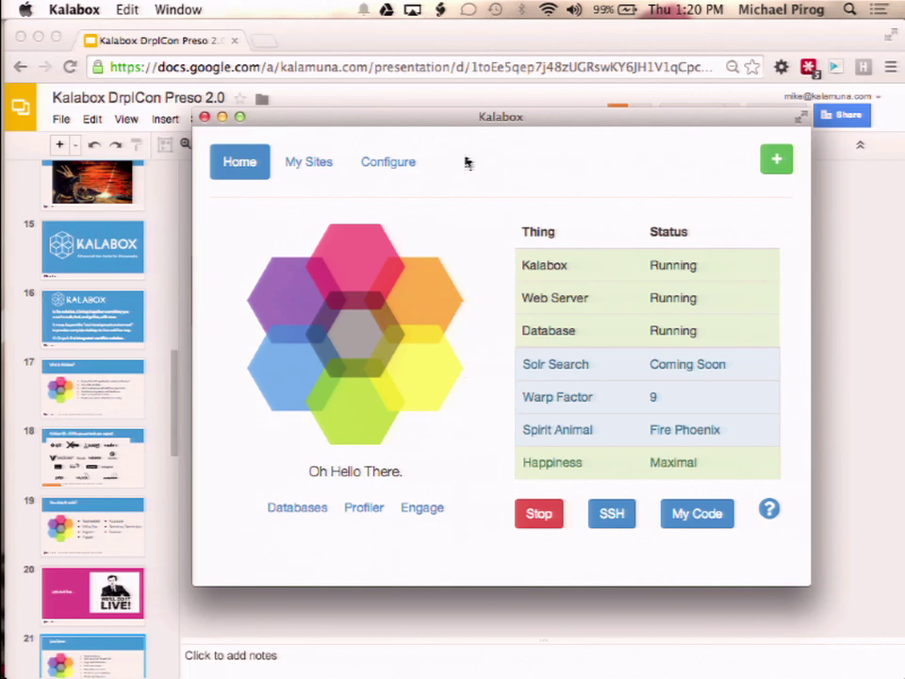
left_click(843, 306)
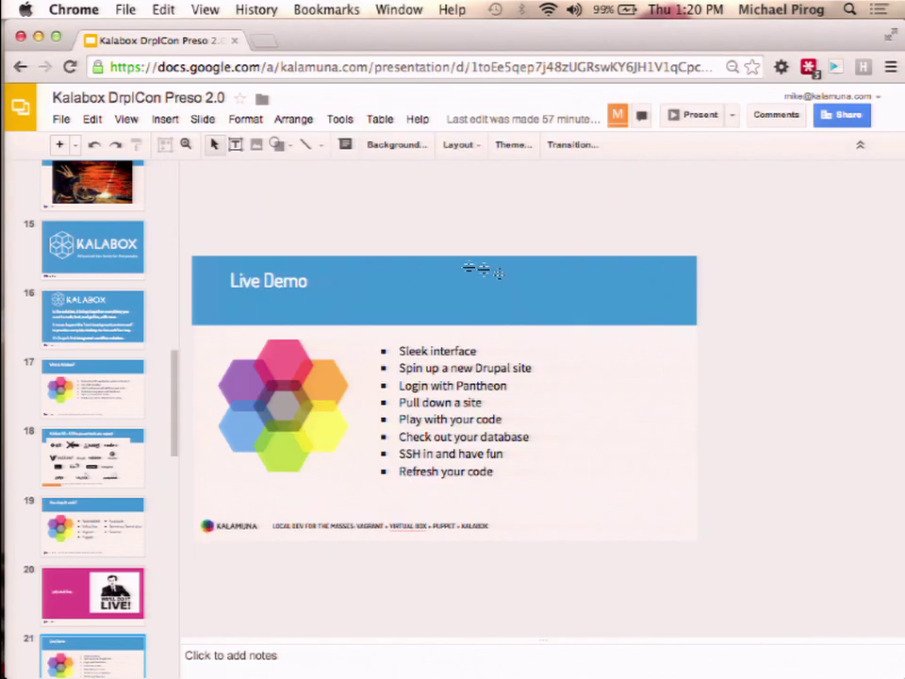
mouse_move(3, 406)
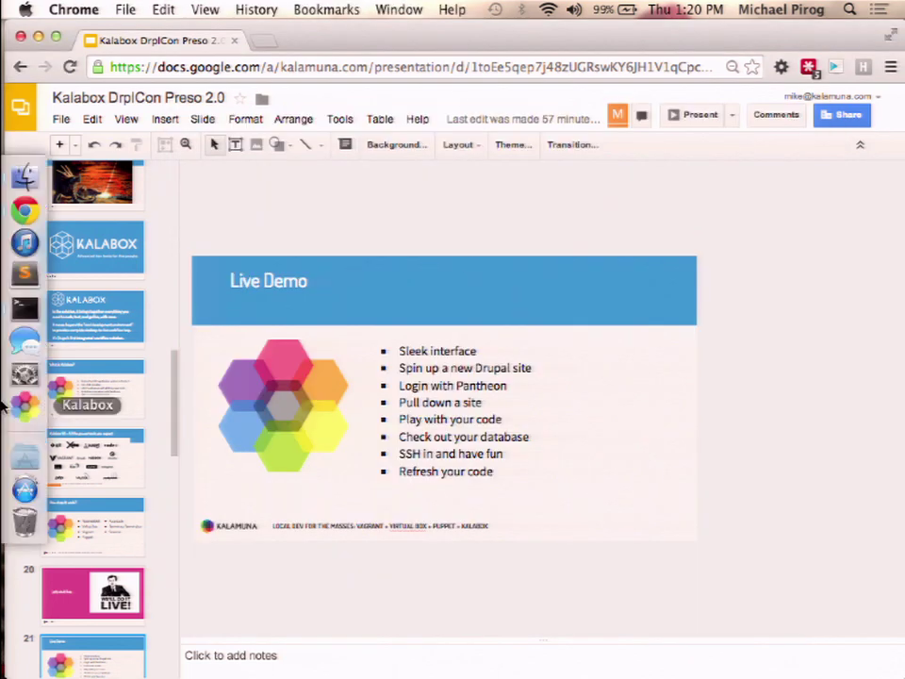
left_click(25, 406)
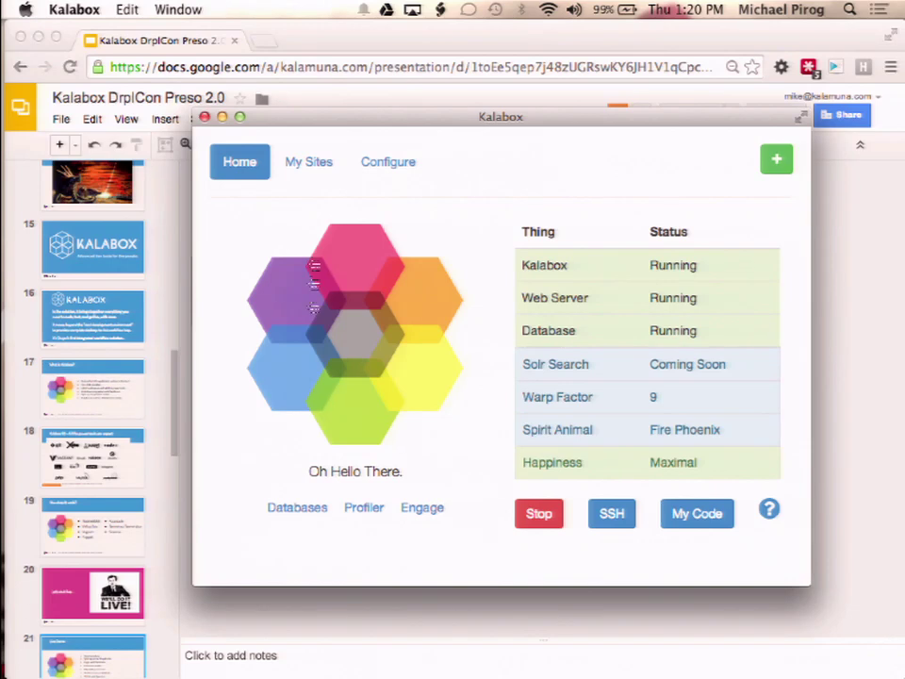
Step: Look through the My Sites list and the Pantheon authentication settings, and return to the status overview
left_click(316, 175)
left_click(407, 169)
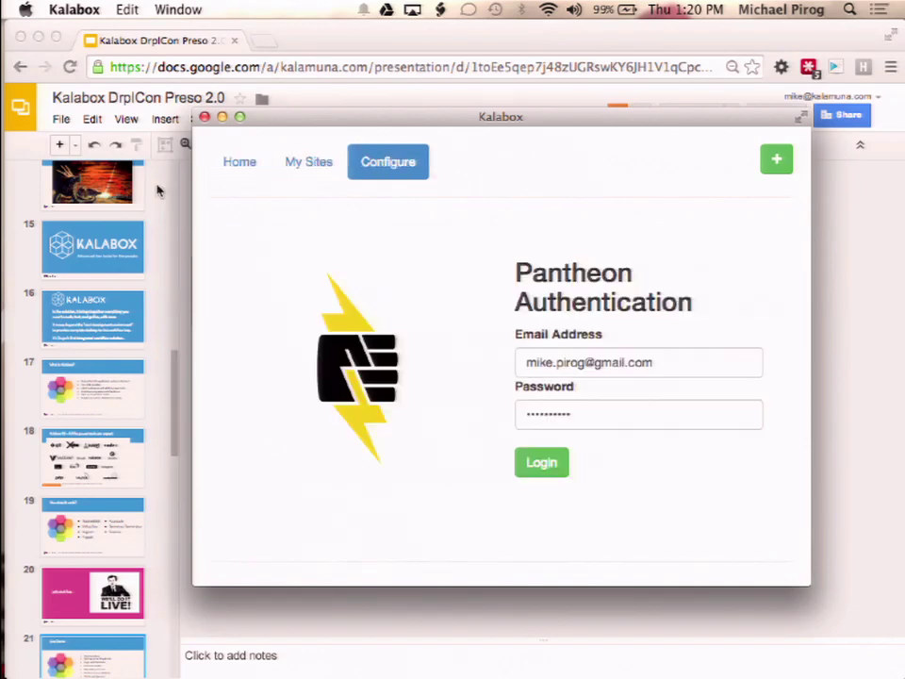
left_click(236, 174)
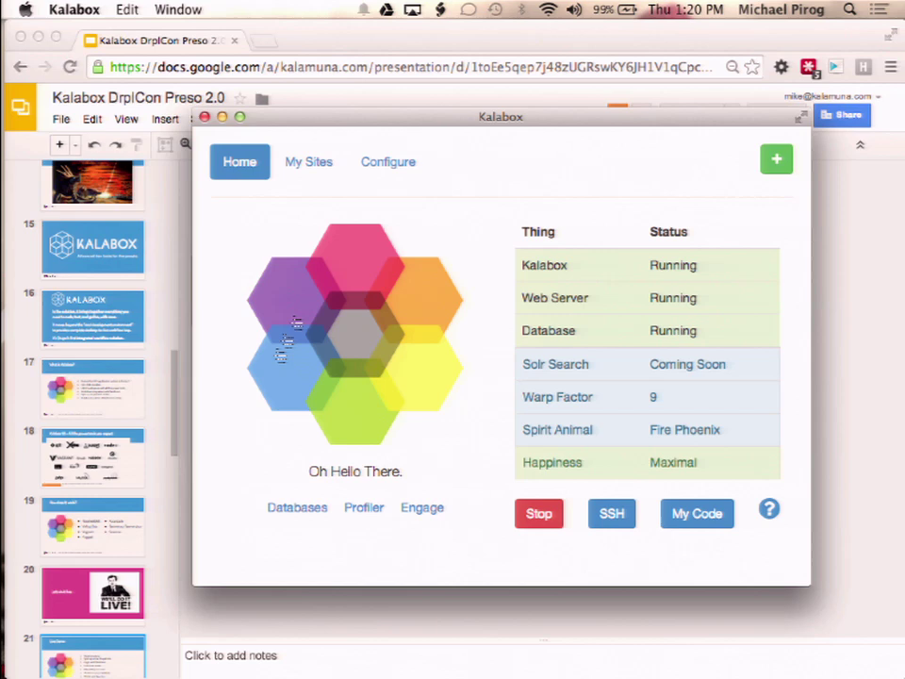
left_click(314, 165)
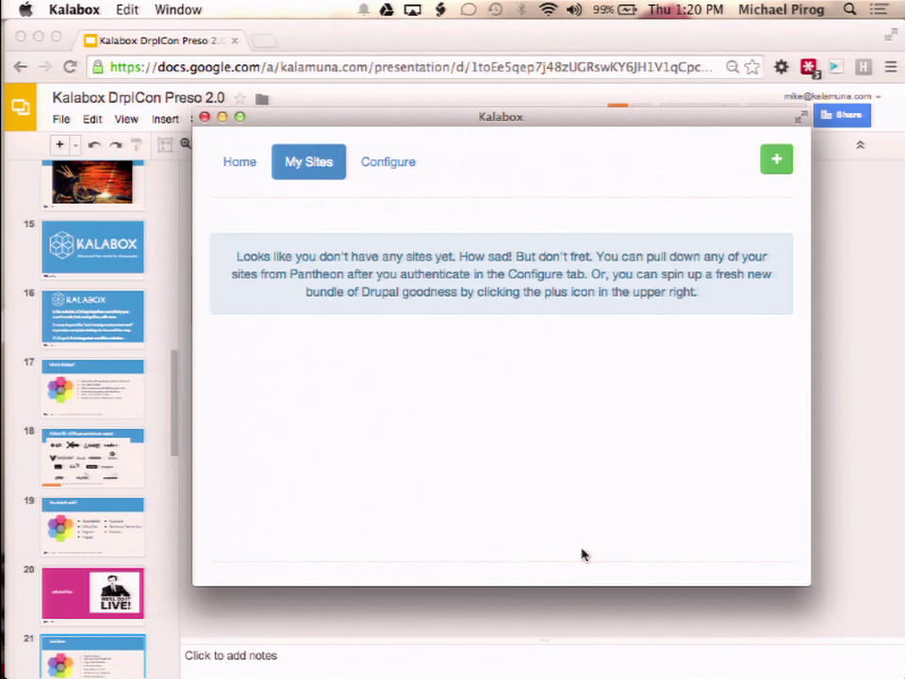
left_click(364, 172)
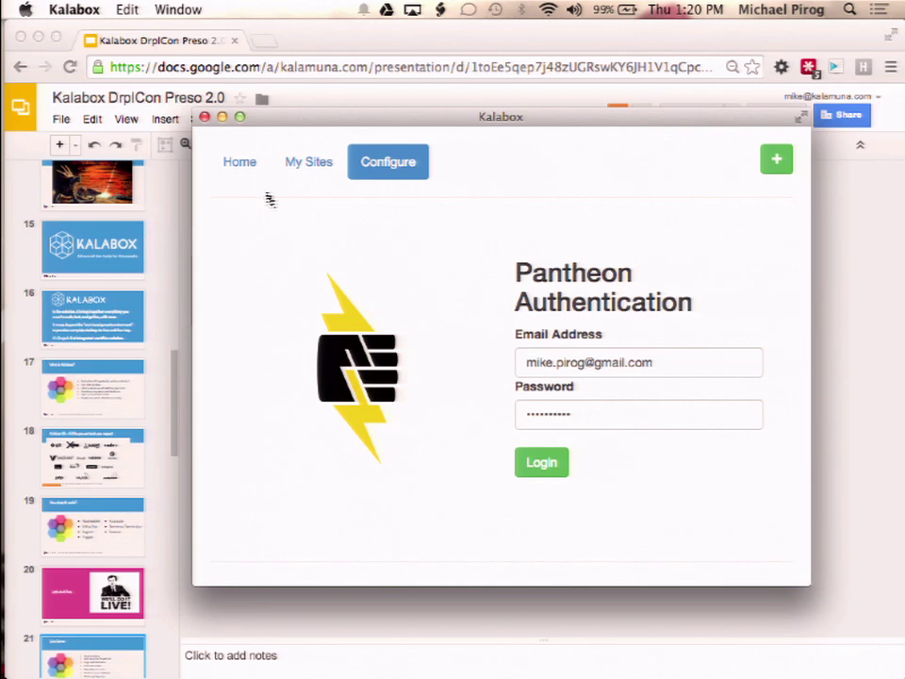
left_click(240, 163)
Step: Start a new site and enter "Rutherford B. Hayes" as its site name
left_click(775, 163)
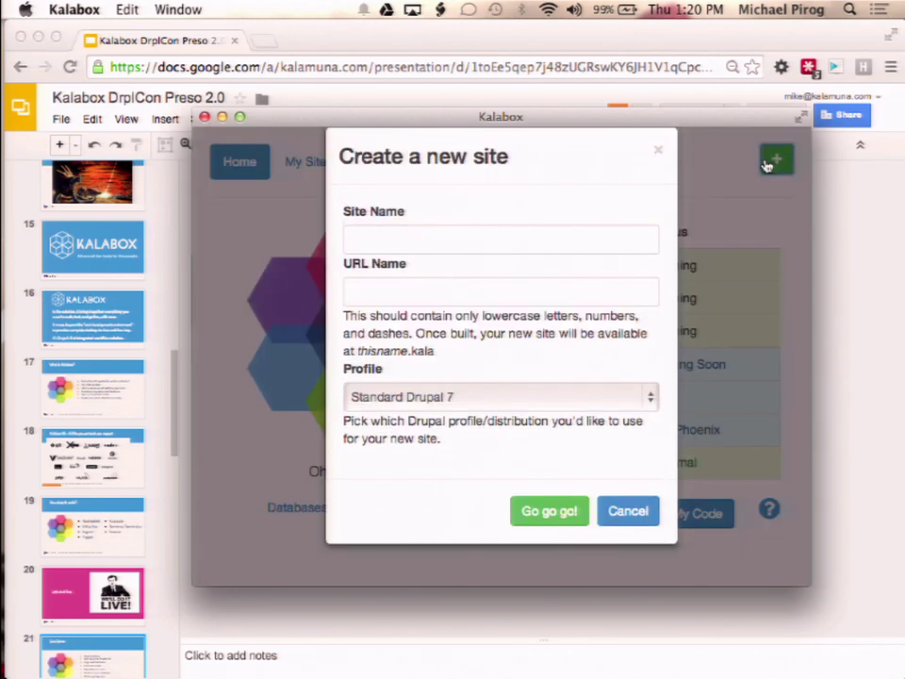
left_click(374, 242)
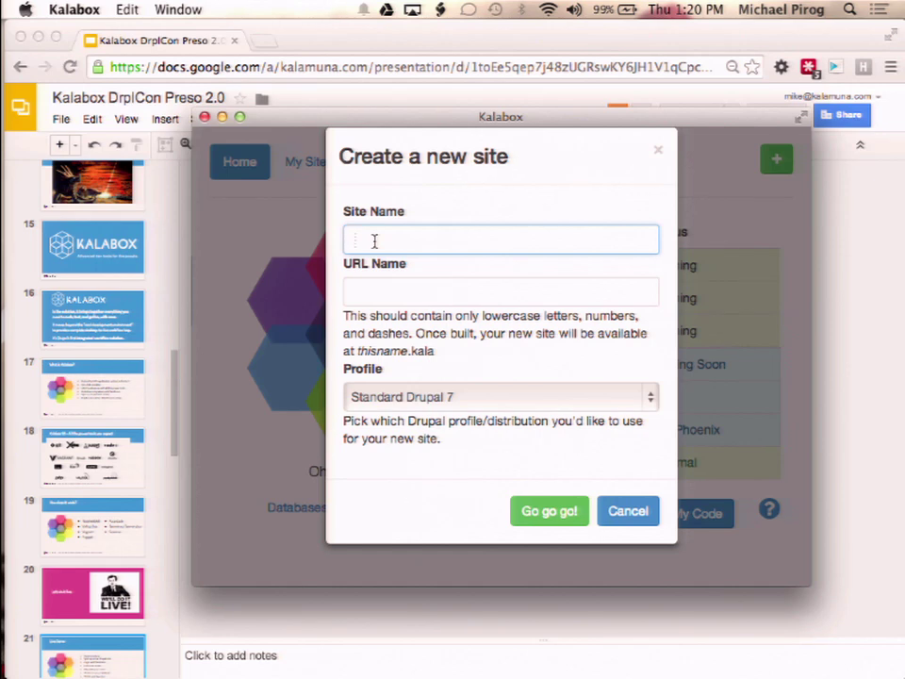
left_click(374, 182)
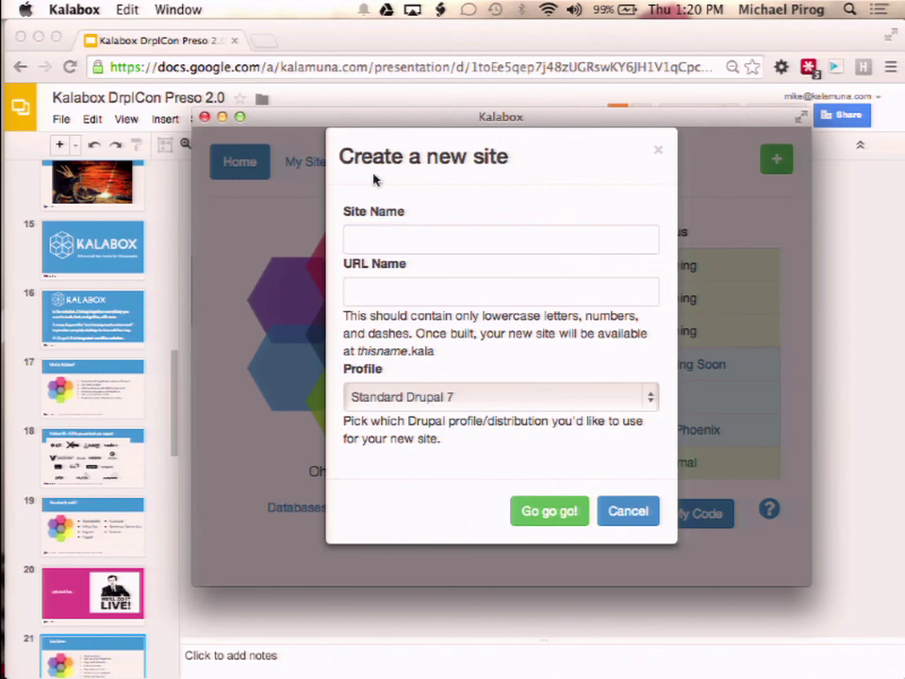
left_click(465, 239)
type("Ruther")
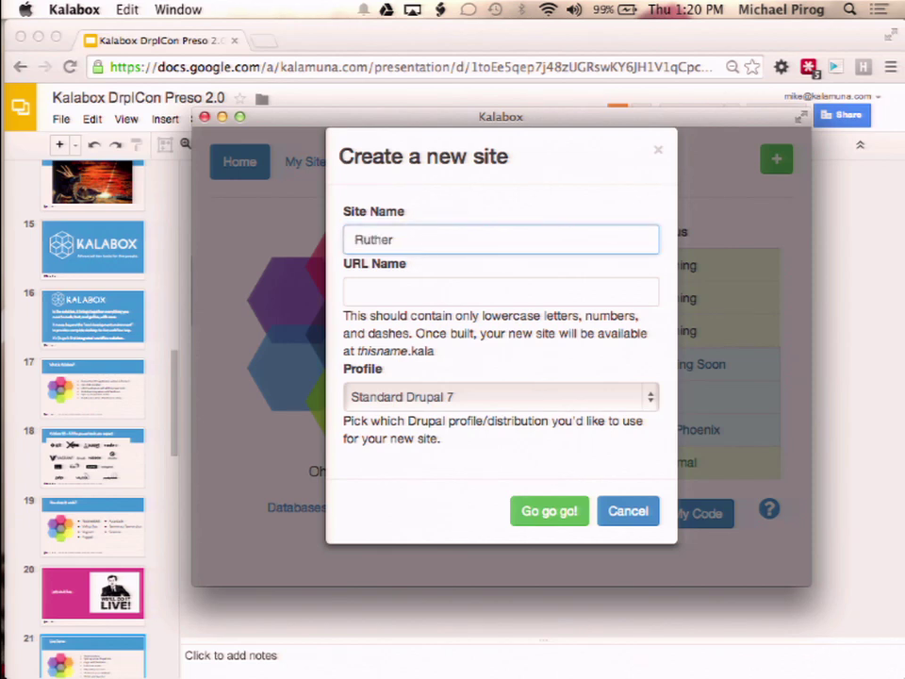
type("ford B. Hayes")
Step: Set the new site's URL name to big19
key("Tab")
type("bug")
type("19")
key("BackSpace")
key("BackSpace")
key("BackSpace")
key("BackSpace")
type("ig19")
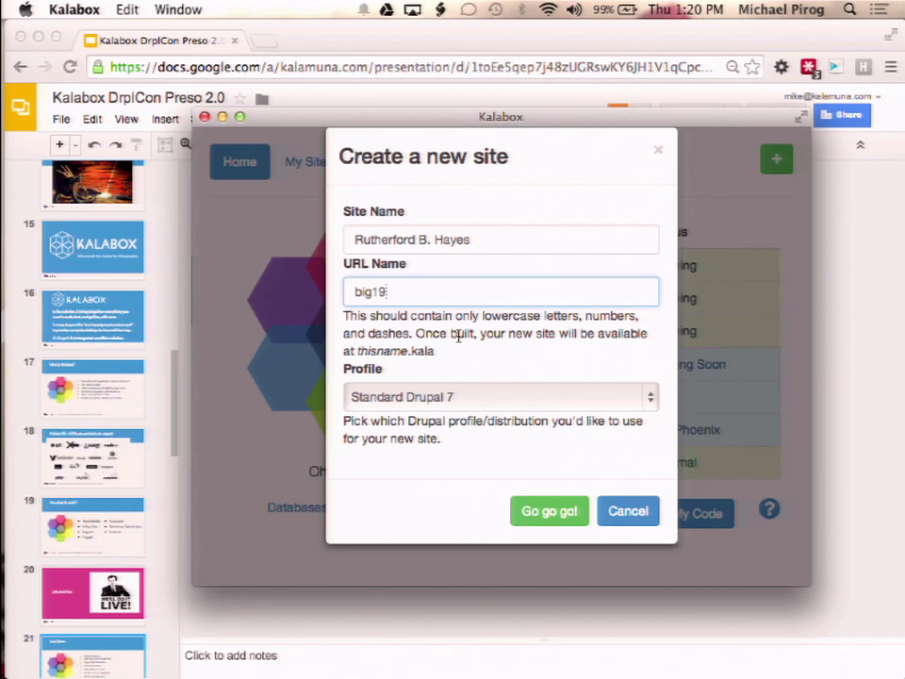
Step: Try to build the site with the Standard Drupal 7 profile, and return to the list of sites
left_click(451, 396)
left_click(449, 397)
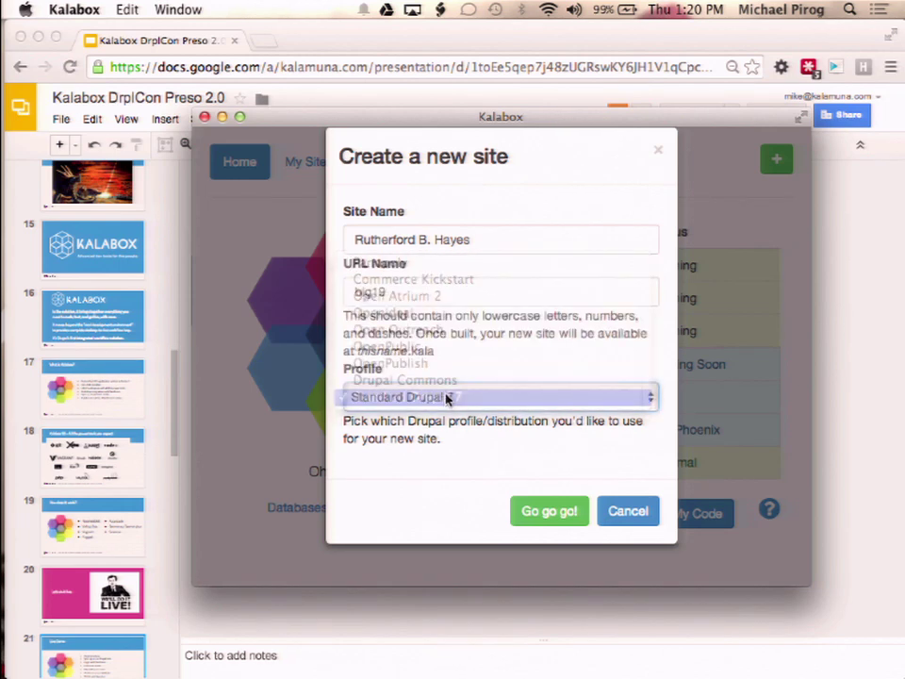
left_click(546, 511)
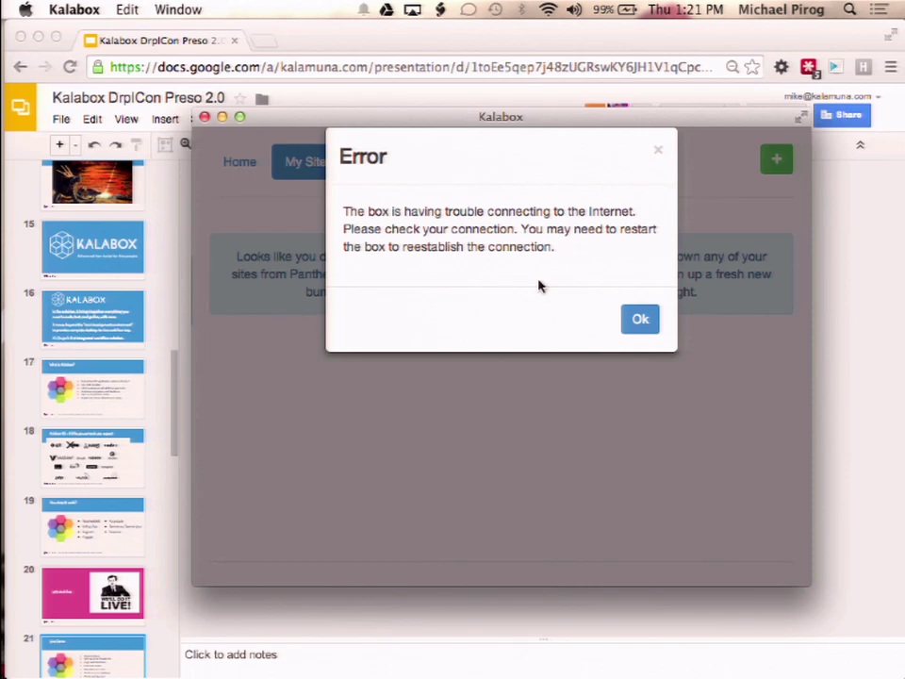
left_click(639, 319)
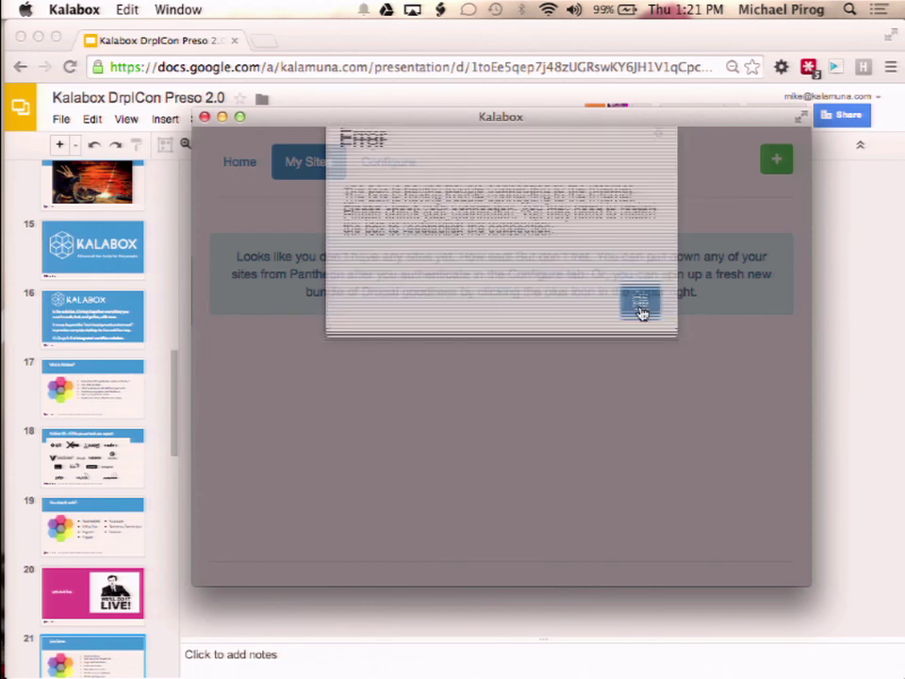
left_click(219, 163)
left_click(310, 162)
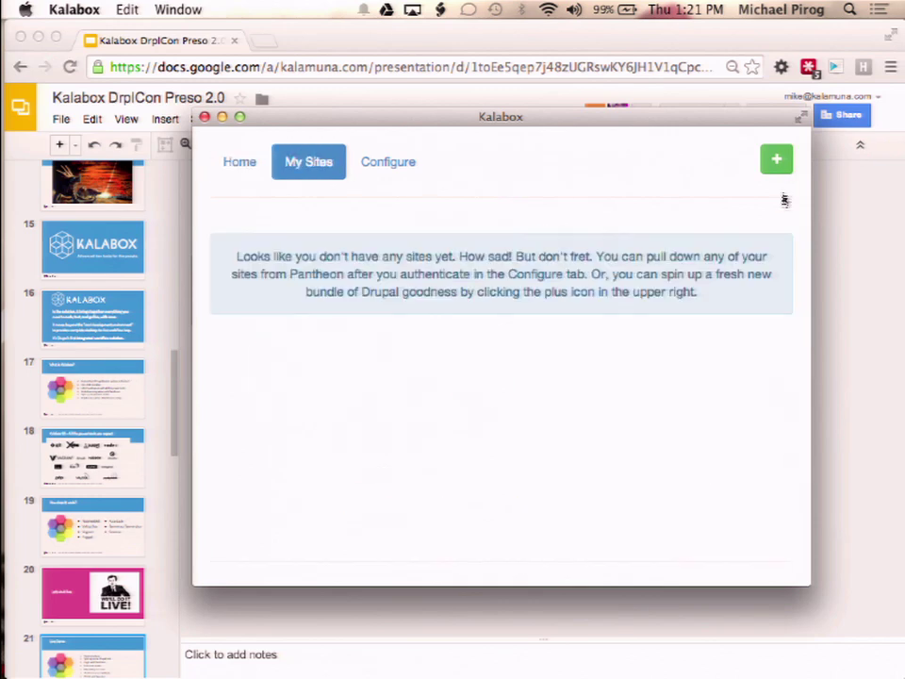
Step: Open a blank new-site form, check the available Wi-Fi networks, and return to Kalabox
left_click(777, 164)
left_click(558, 28)
left_click(548, 9)
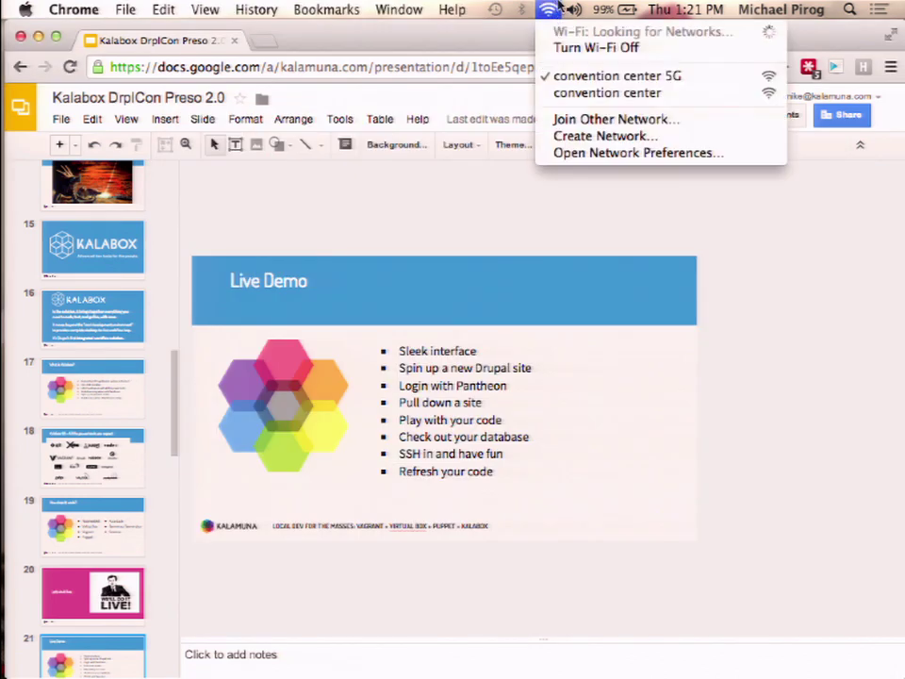
left_click(557, 9)
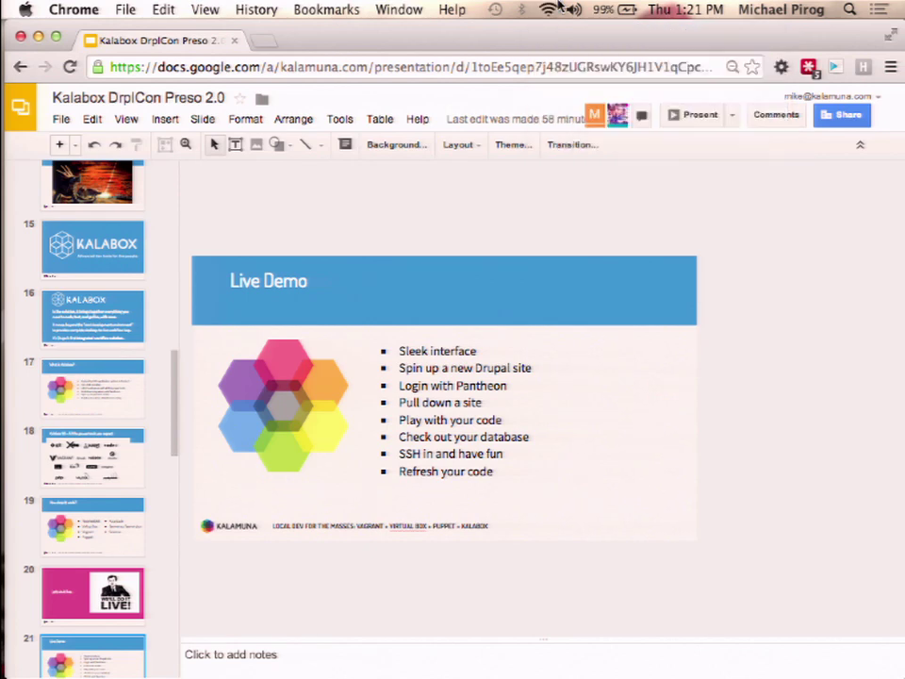
mouse_move(19, 375)
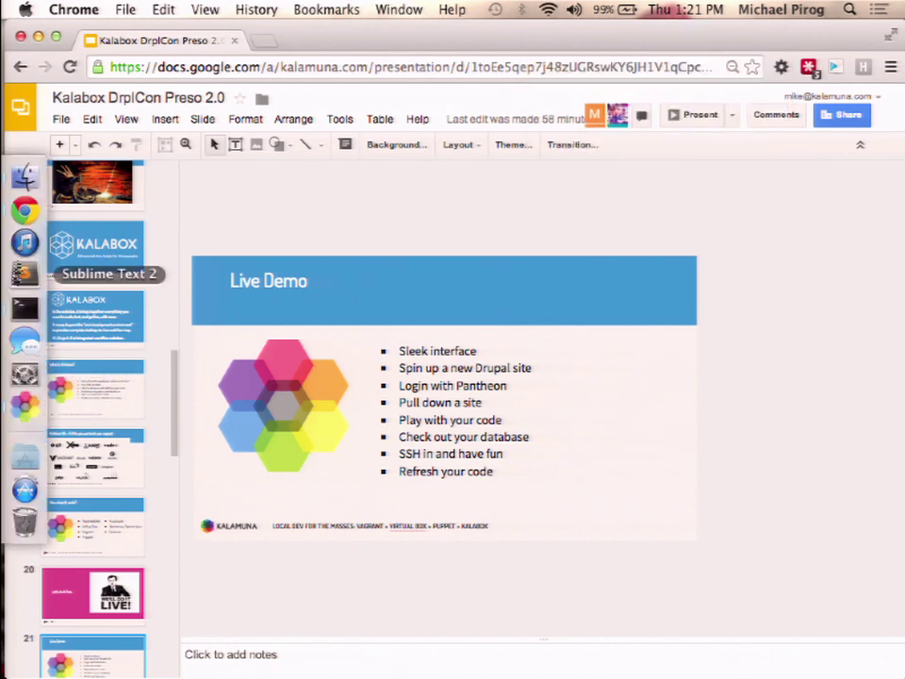
left_click(24, 403)
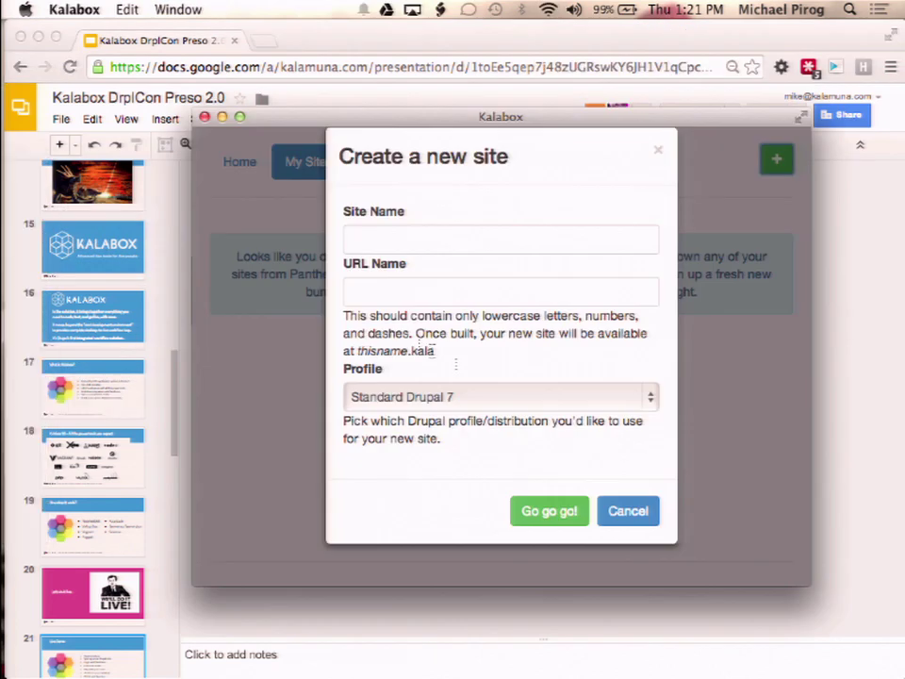
Step: Try to create a Standard Drupal 7 site named "Chester A Arthur" with the URL name cas
left_click(427, 244)
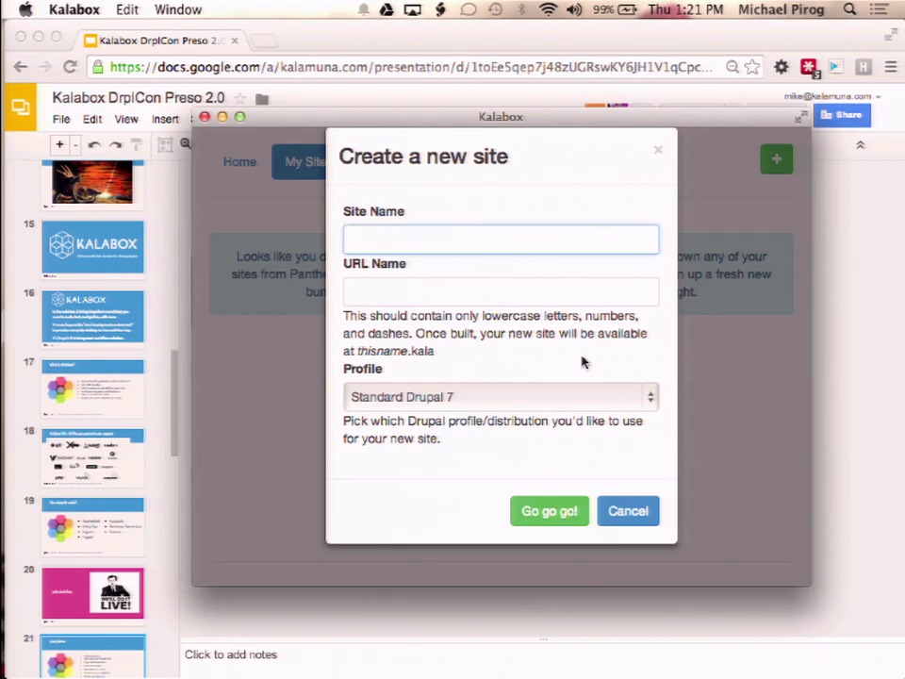
type("chester A Arthur")
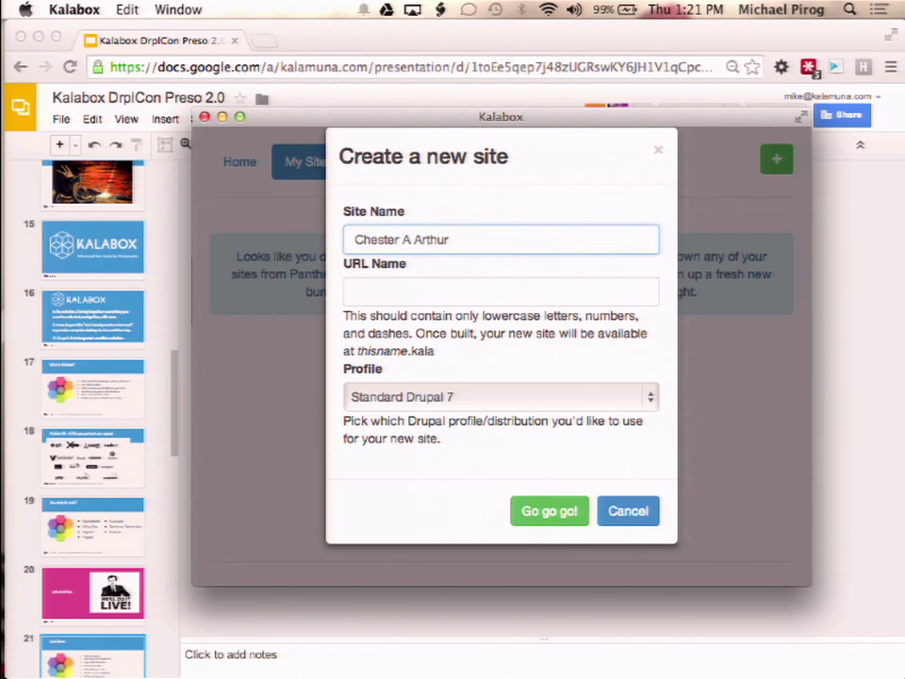
left_click(501, 291)
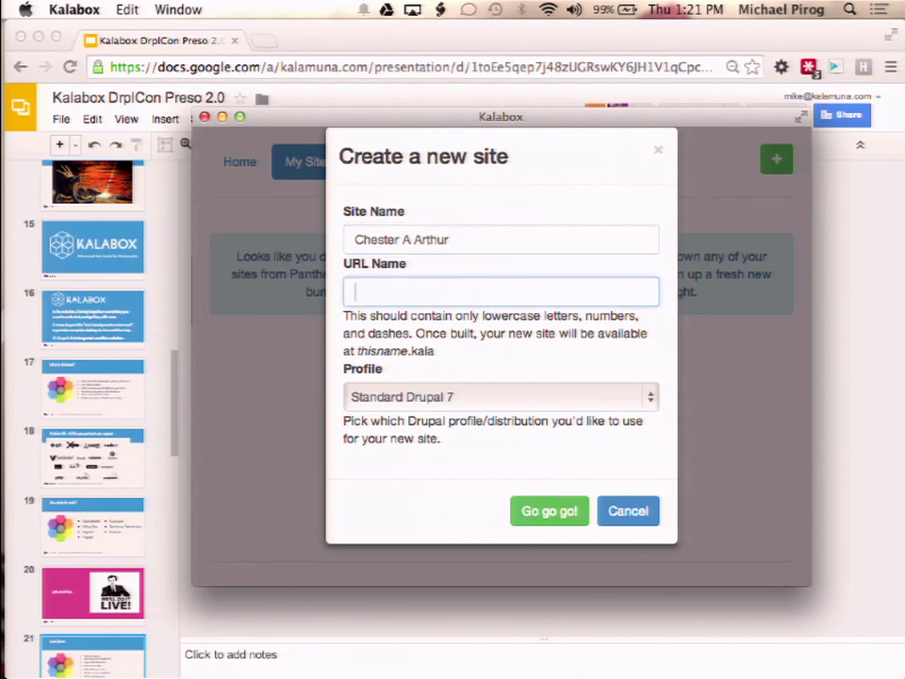
type("cas")
left_click(553, 518)
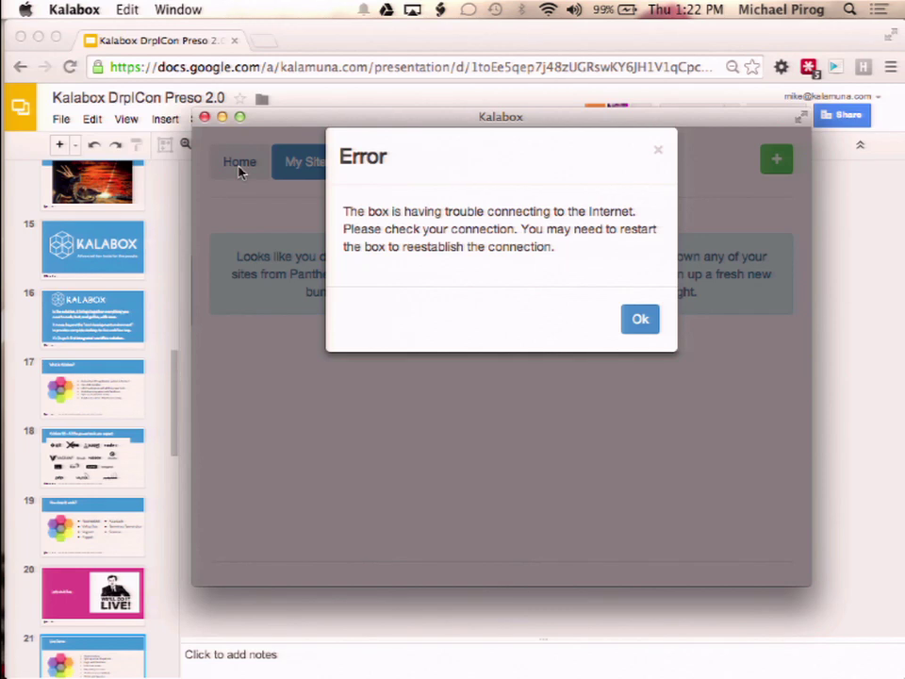
left_click(639, 317)
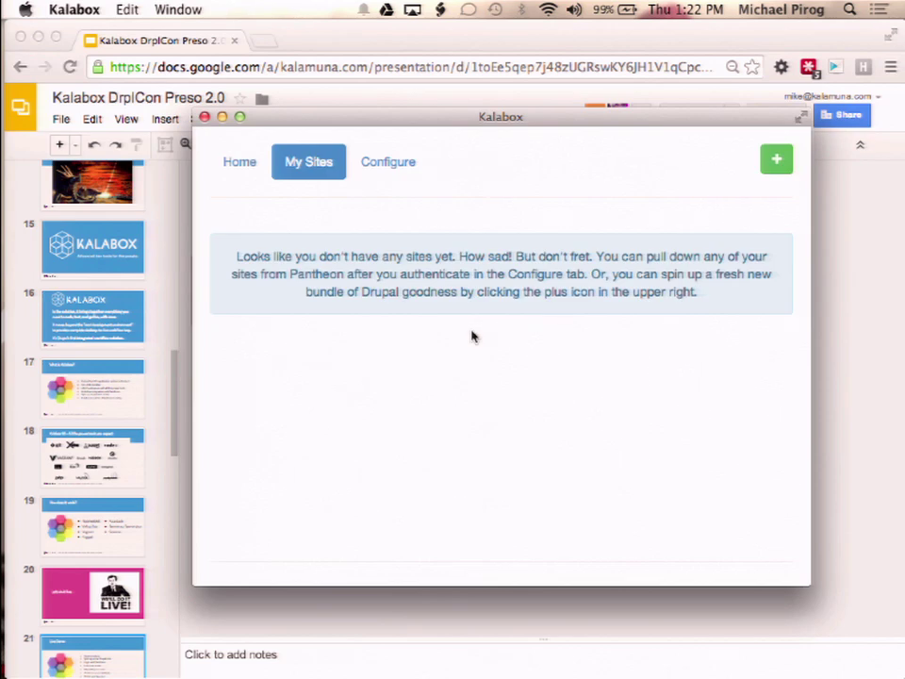
Step: Switch the Wi-Fi connection to the "convention center" network
left_click(548, 9)
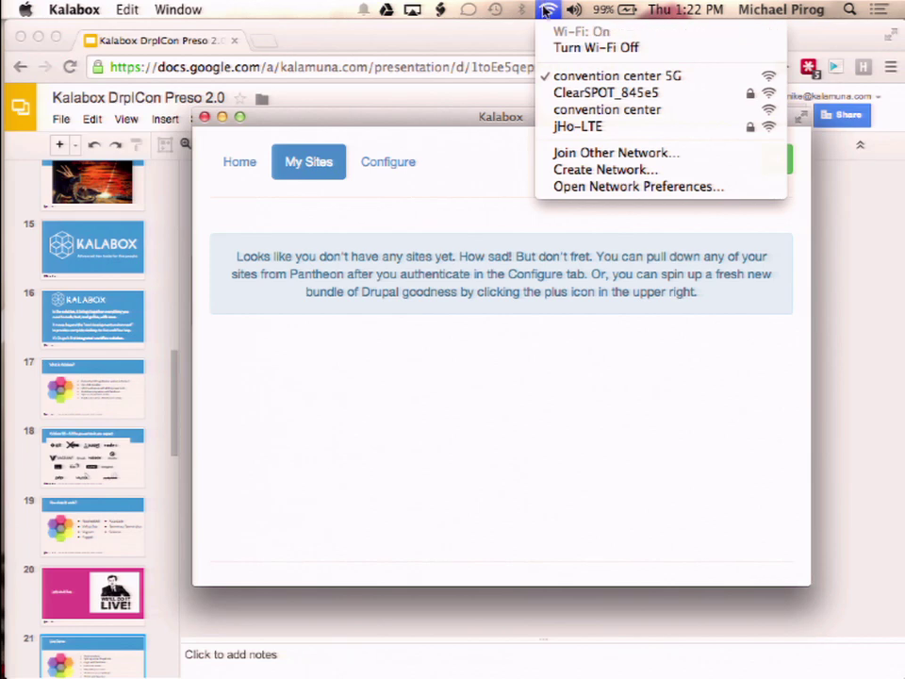
left_click(548, 9)
left_click(548, 9)
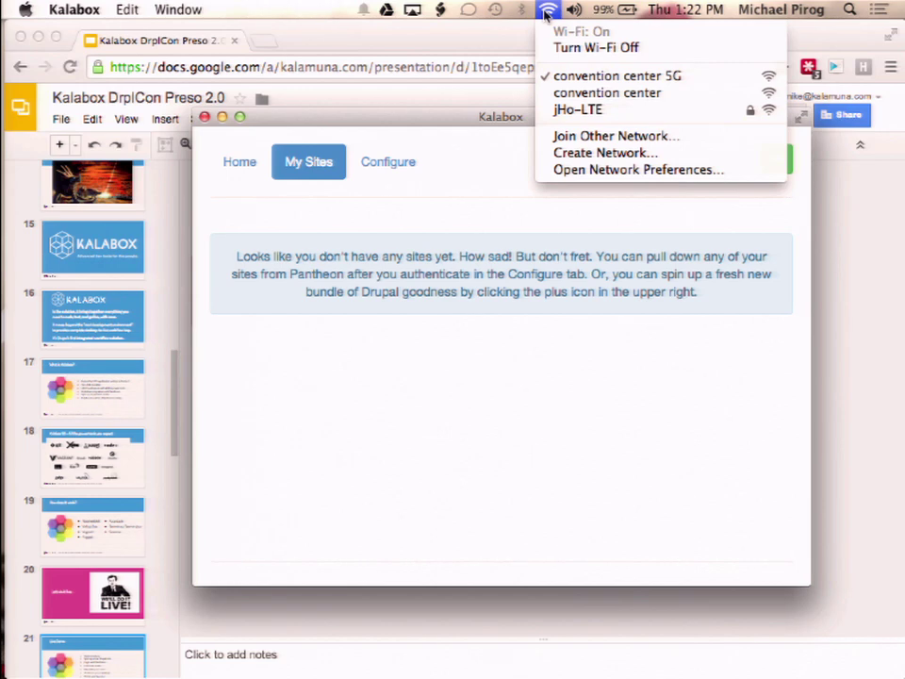
left_click(585, 94)
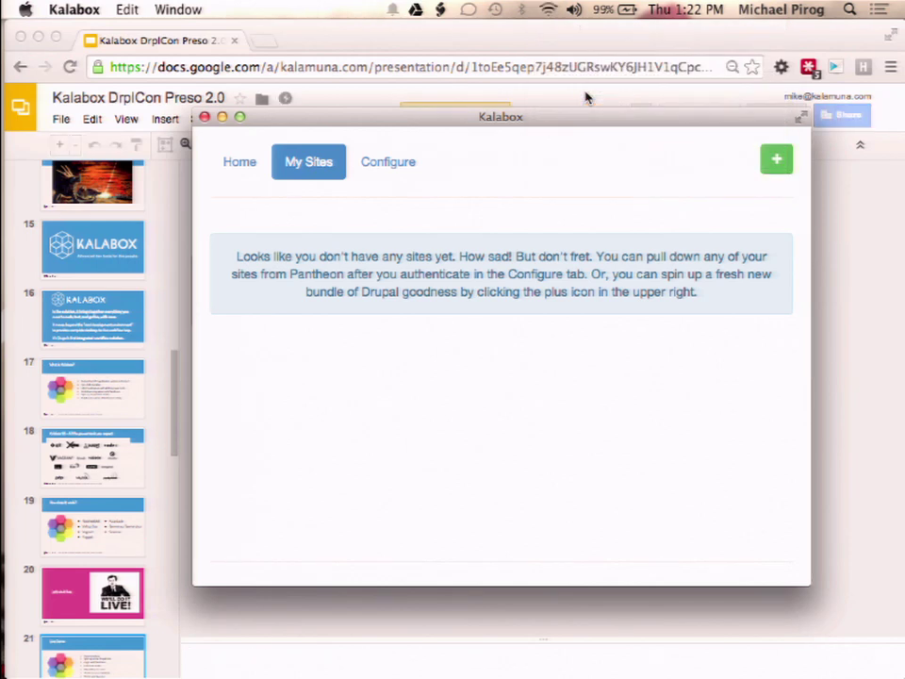
Step: Check the Wi-Fi network list again and reselect the "convention center" network
left_click(573, 9)
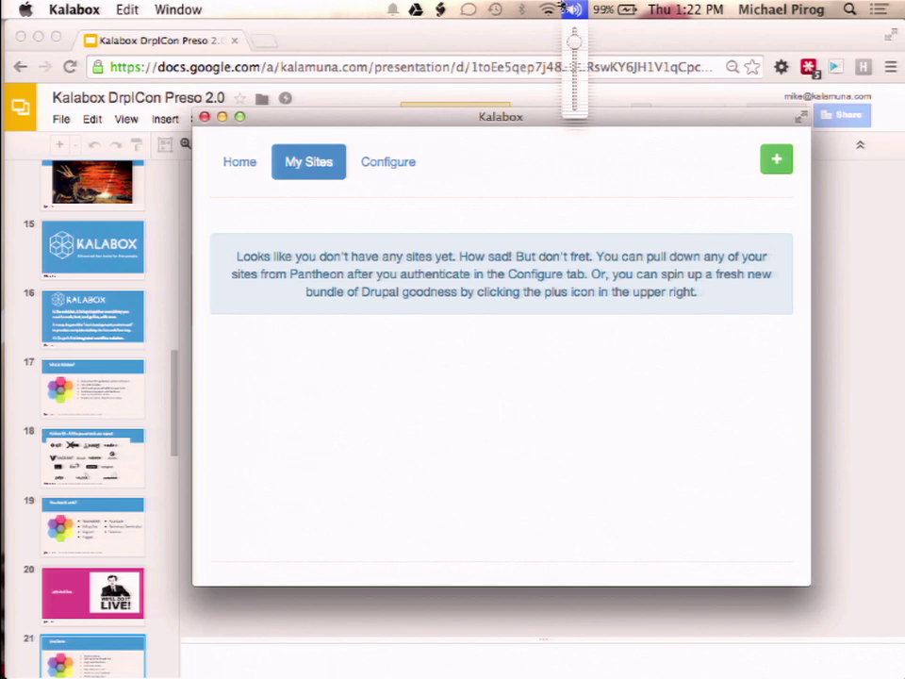
mouse_move(548, 8)
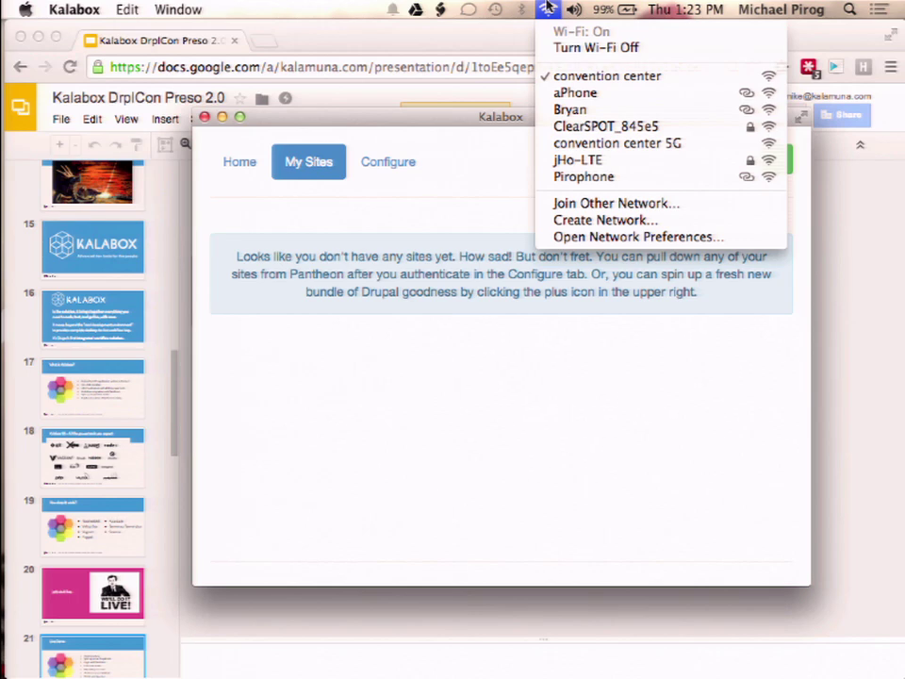
left_click(547, 7)
left_click(547, 7)
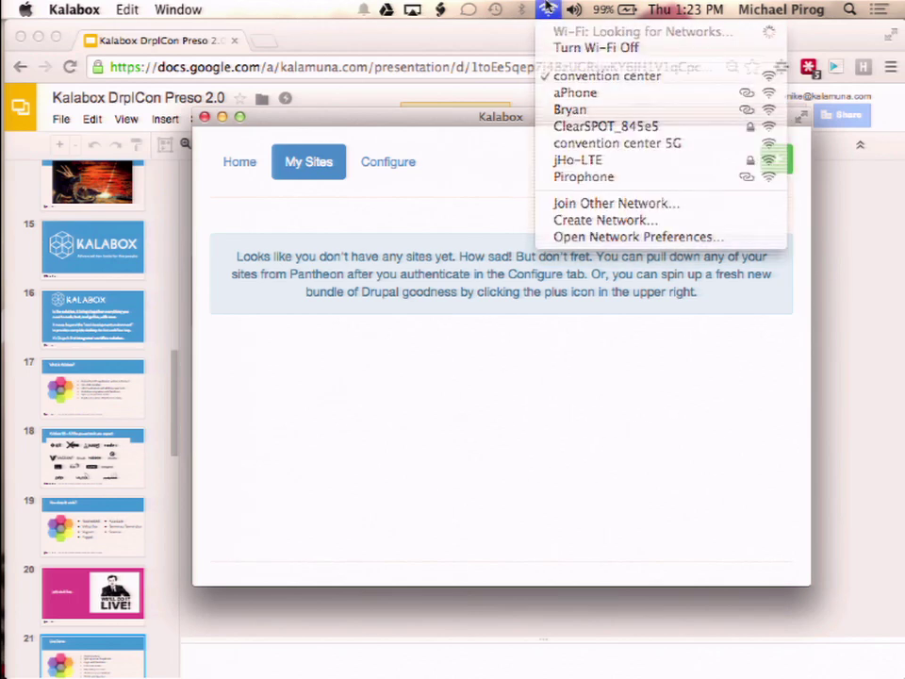
left_click(604, 78)
Step: Try to create a Standard Drupal 7 site named "WIlliam Jefferson CLinton" with the URL name bubba
left_click(779, 164)
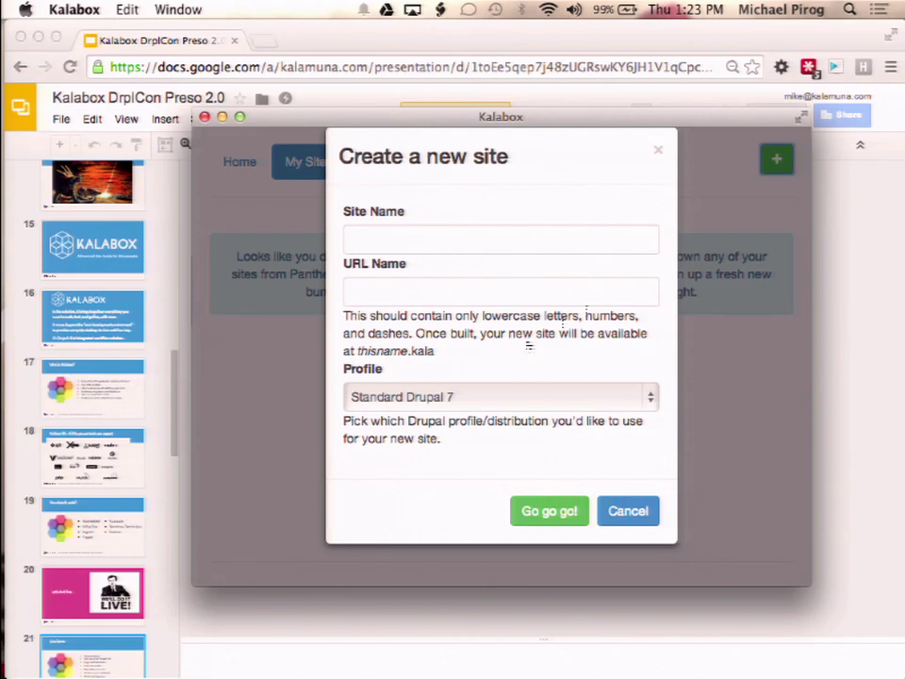
left_click(394, 234)
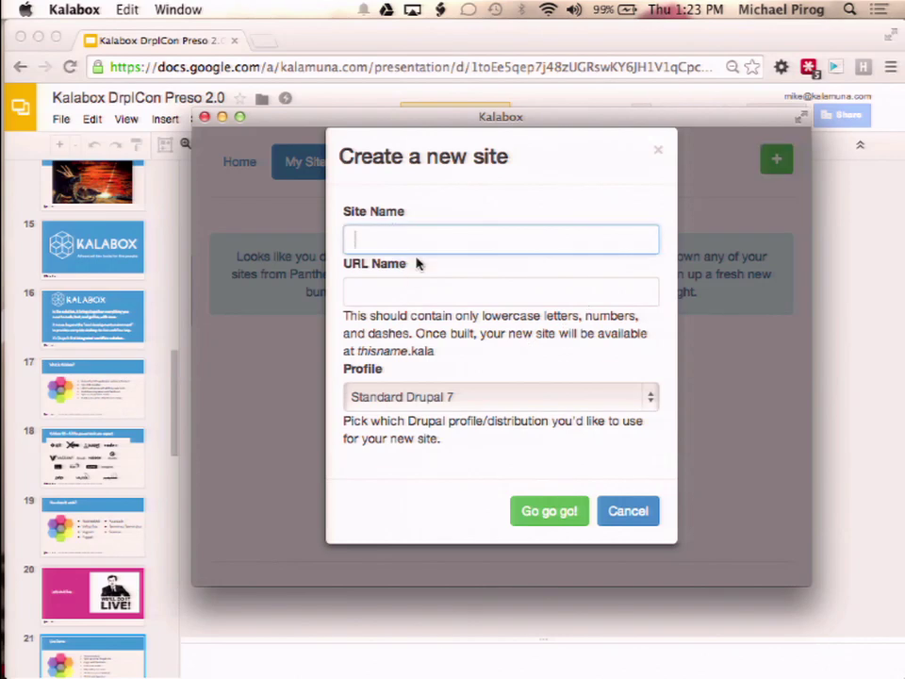
type("William ")
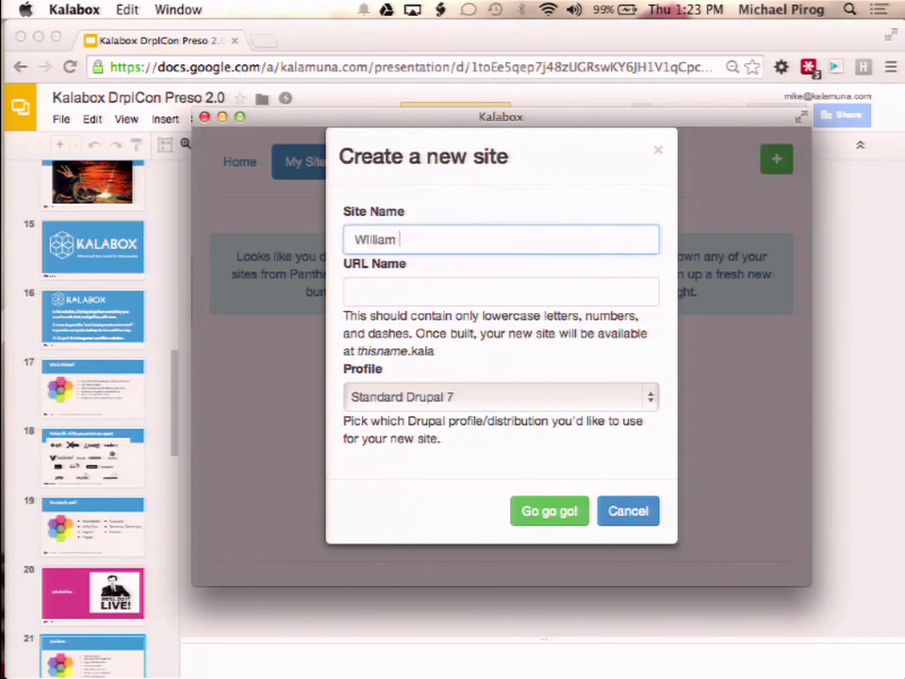
type("Jefferson CLinton")
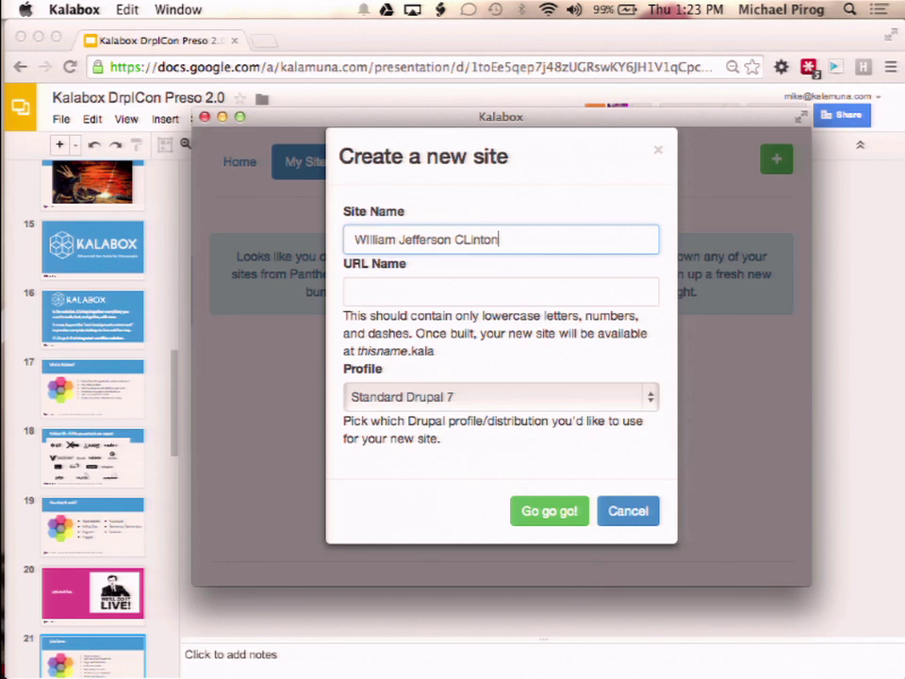
key("Tab")
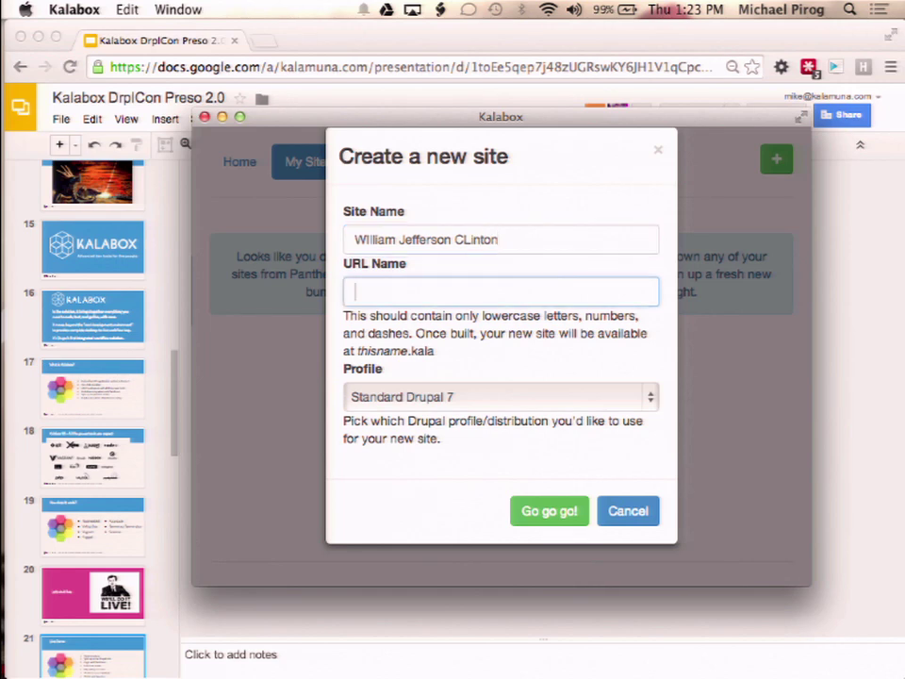
type("bubba")
left_click(496, 399)
left_click(495, 397)
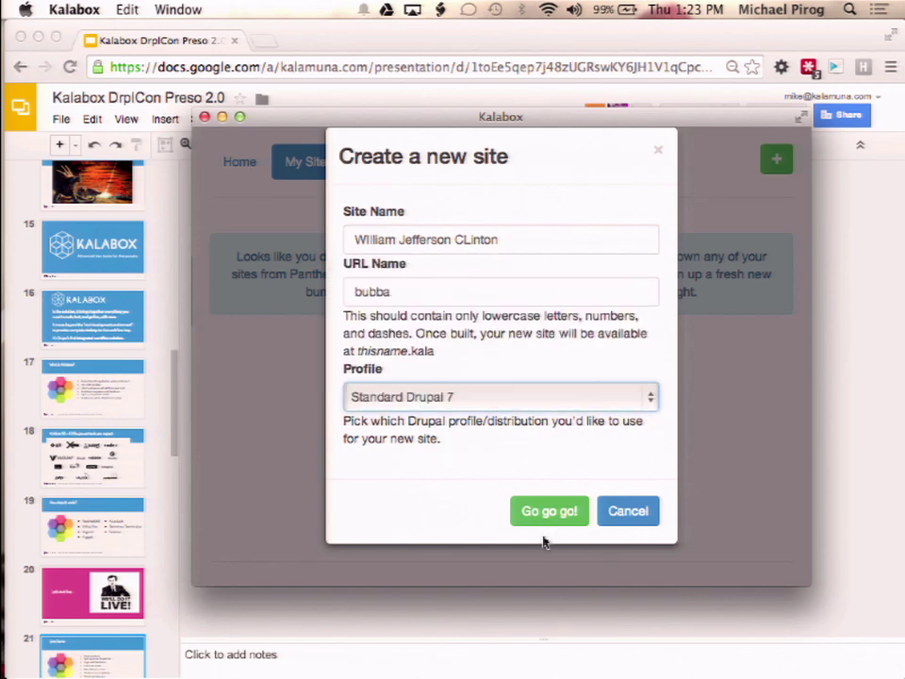
left_click(543, 517)
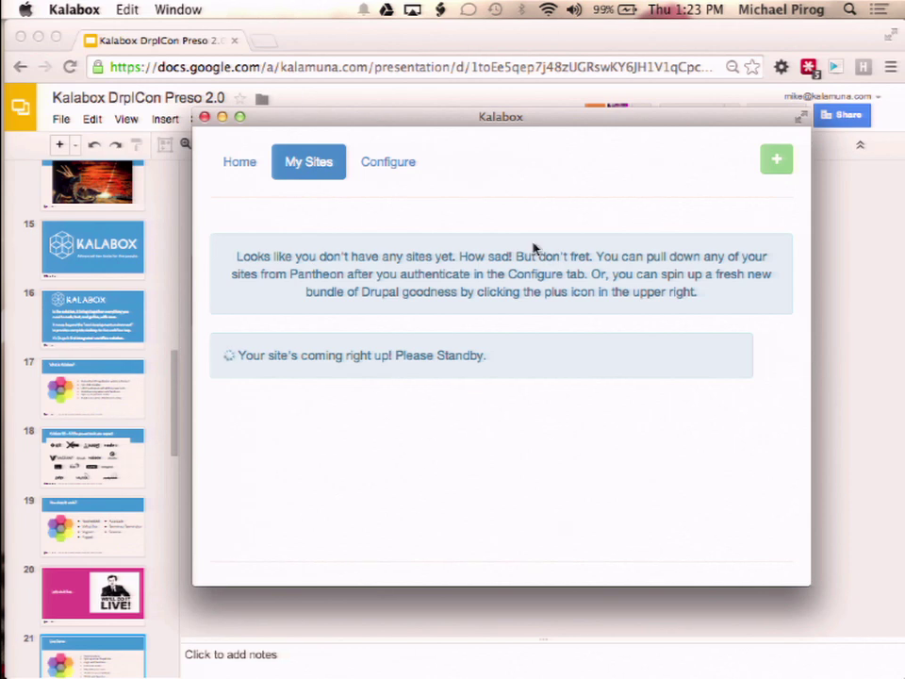
Step: Check the available Wi-Fi networks again and return to the Home page, dismissing the message there
left_click(549, 9)
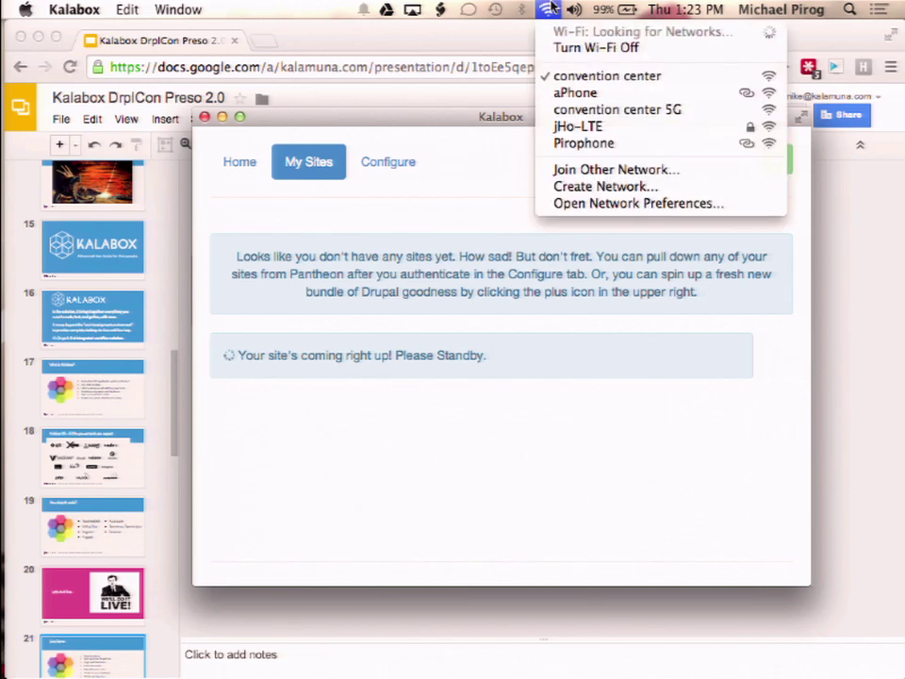
left_click(550, 10)
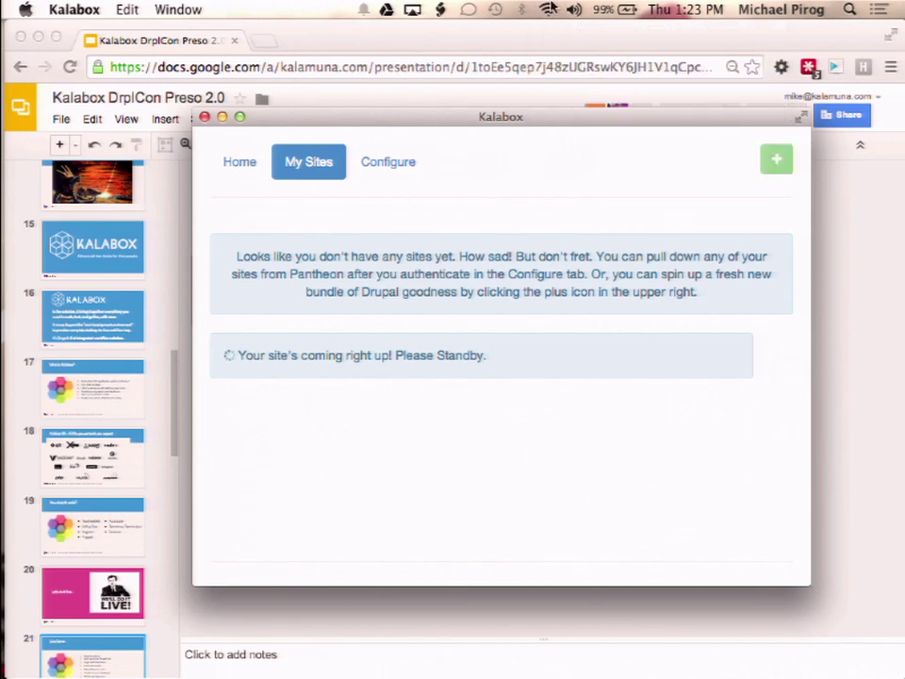
left_click(242, 166)
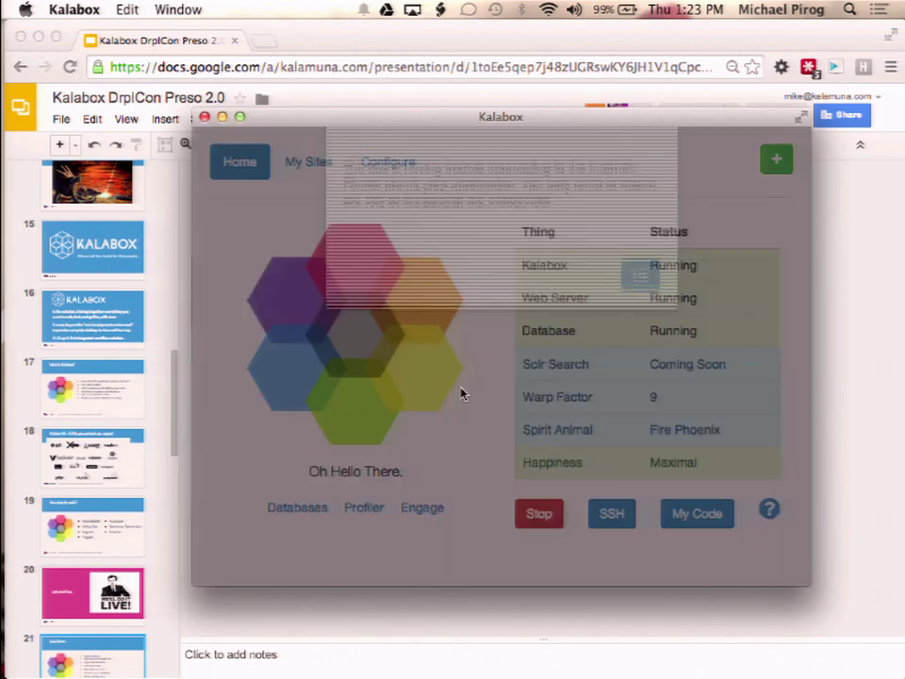
left_click(651, 326)
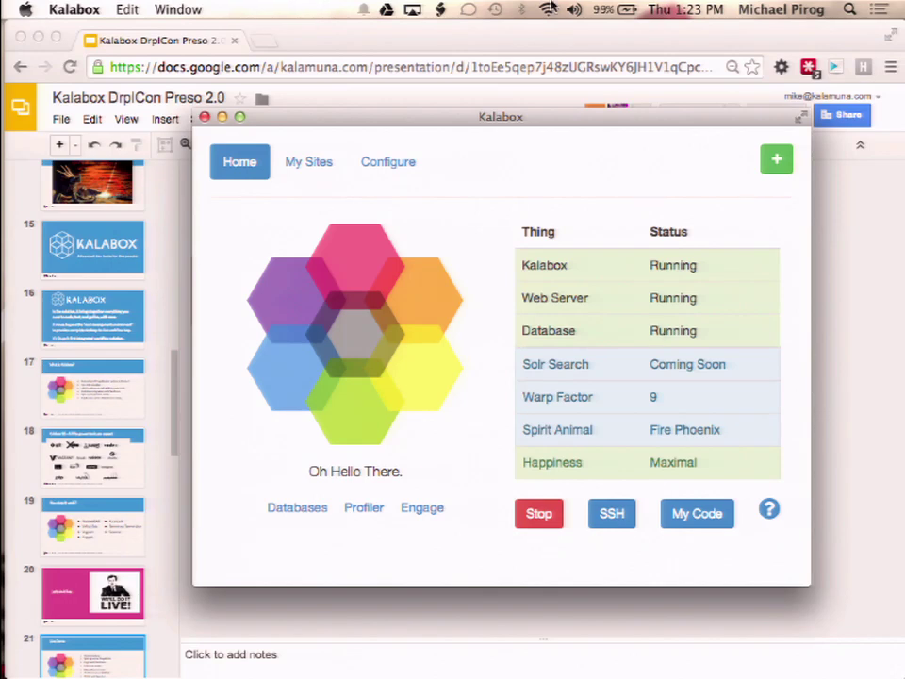
left_click(550, 9)
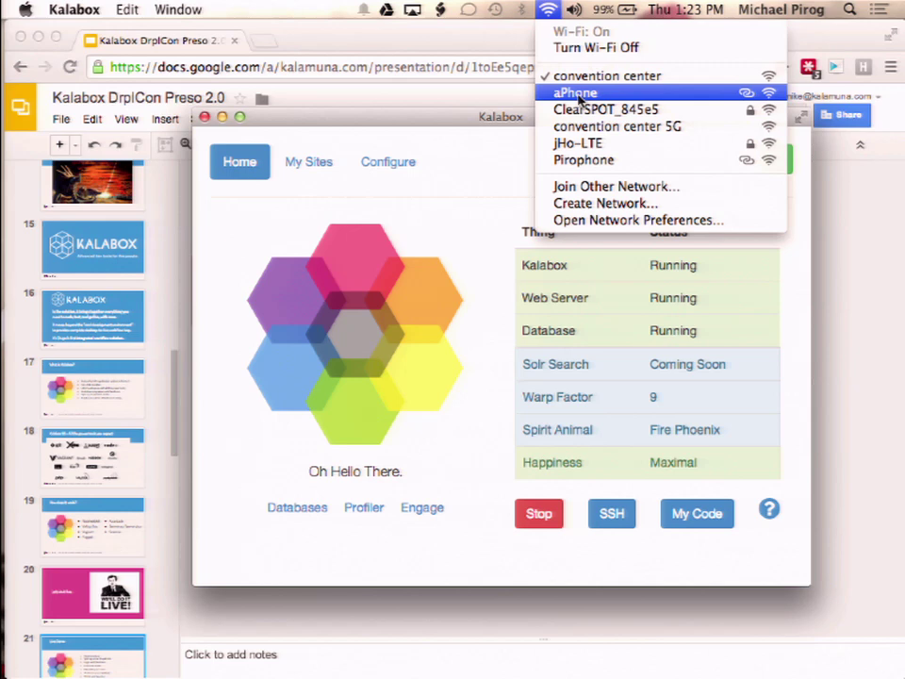
left_click(577, 93)
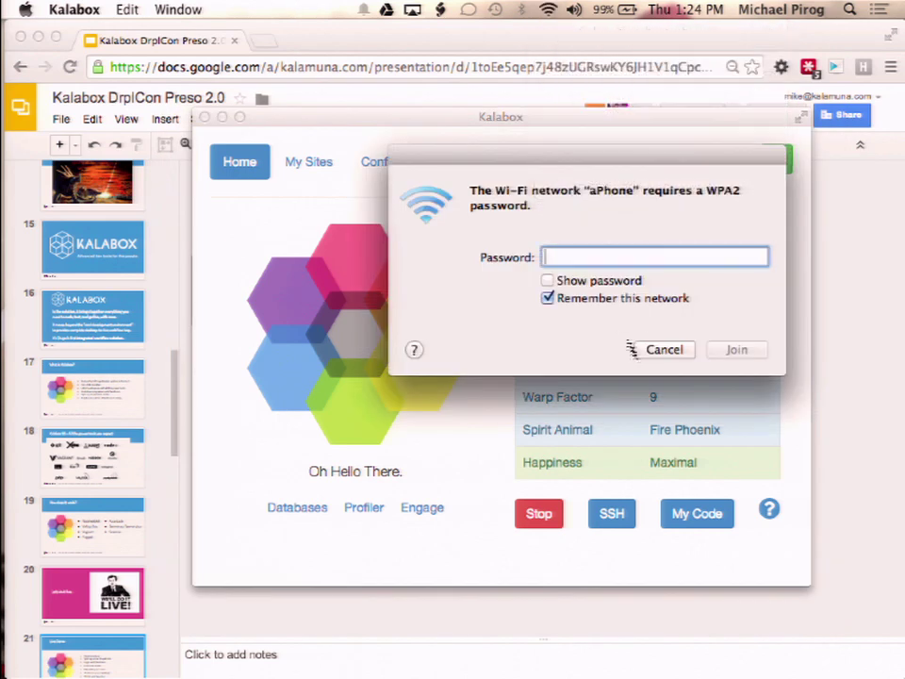
left_click(647, 347)
Step: Switch the Wi-Fi connection to the "Pirophone" network and check the network list
left_click(551, 10)
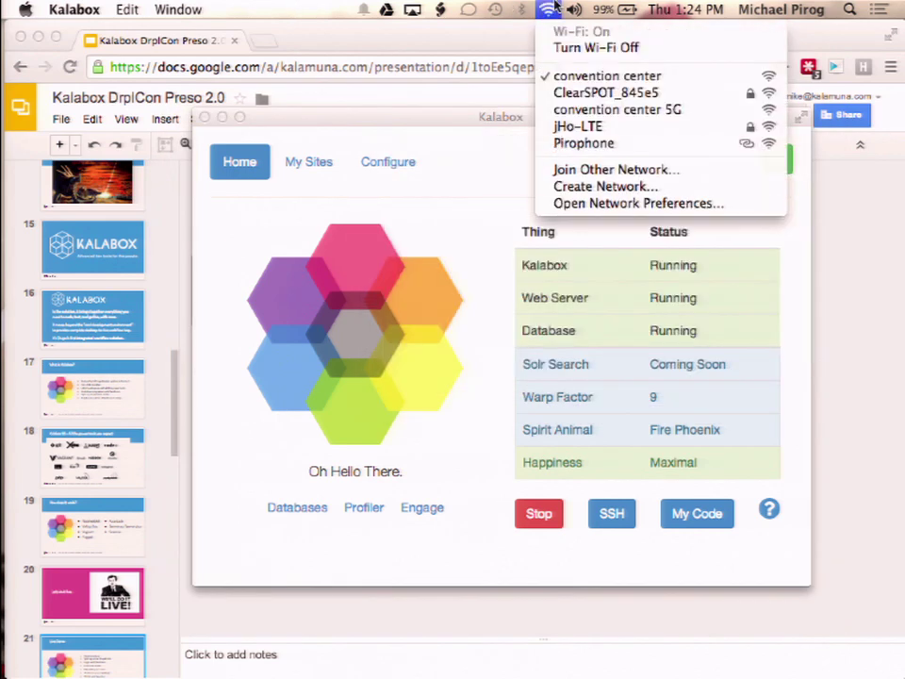
left_click(578, 144)
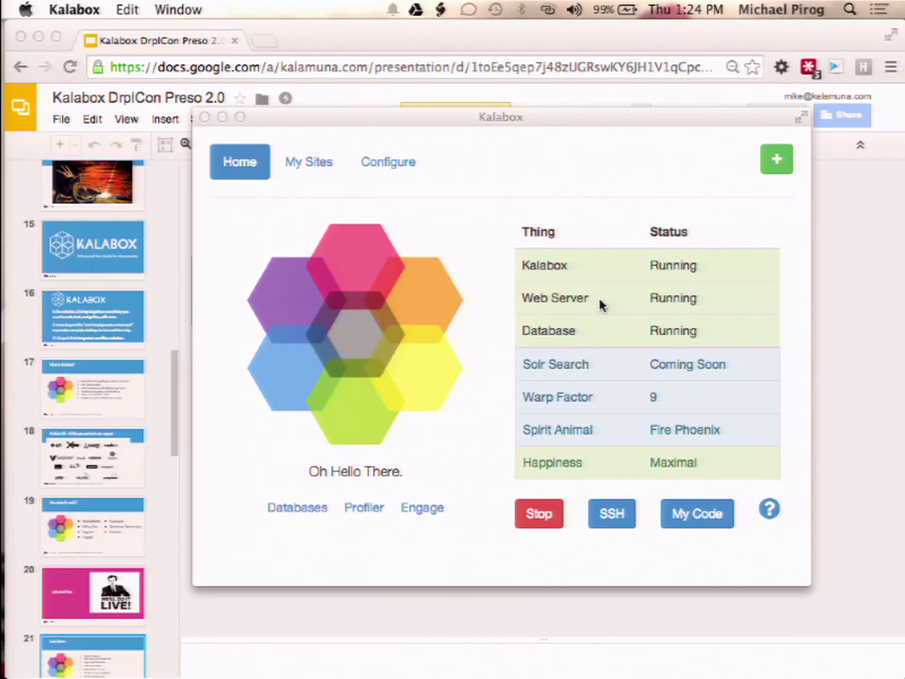
left_click(548, 10)
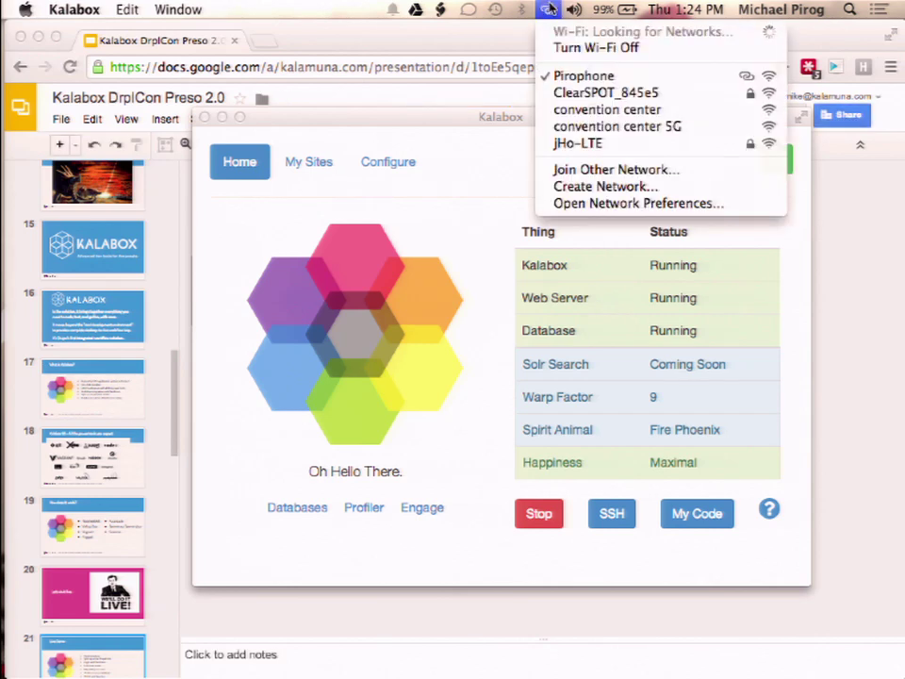
left_click(548, 10)
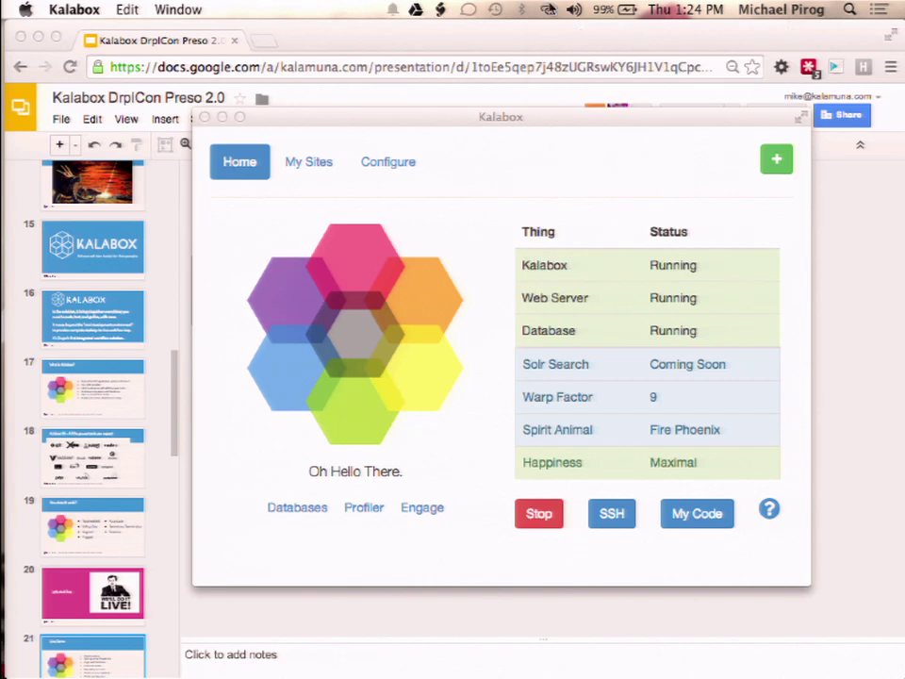
Step: Fill in a new Standard Drupal 7 site named "Grover Cleveland" with the URL name GC and submit it
left_click(769, 166)
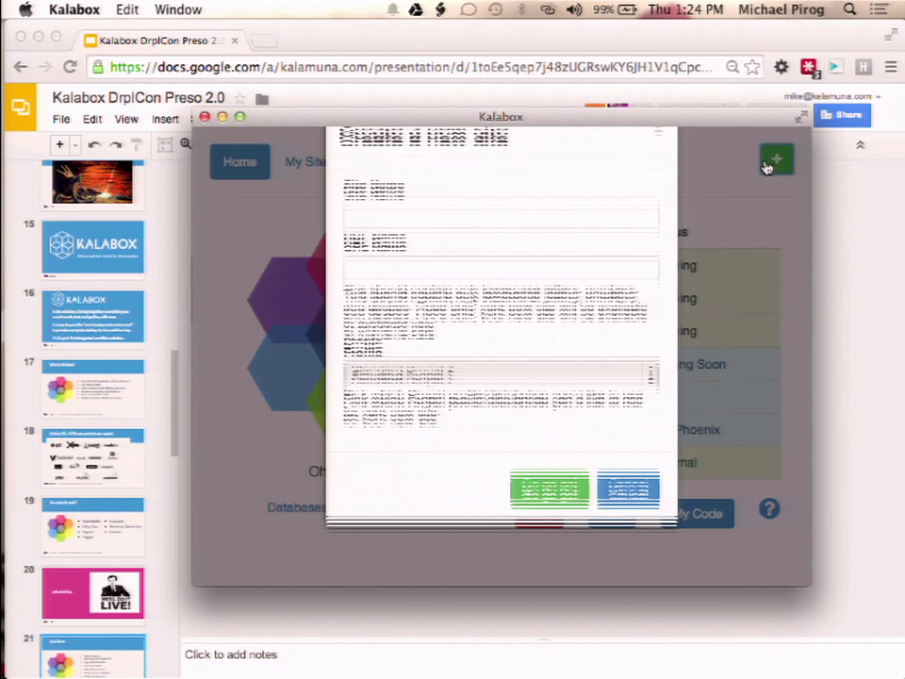
left_click(451, 236)
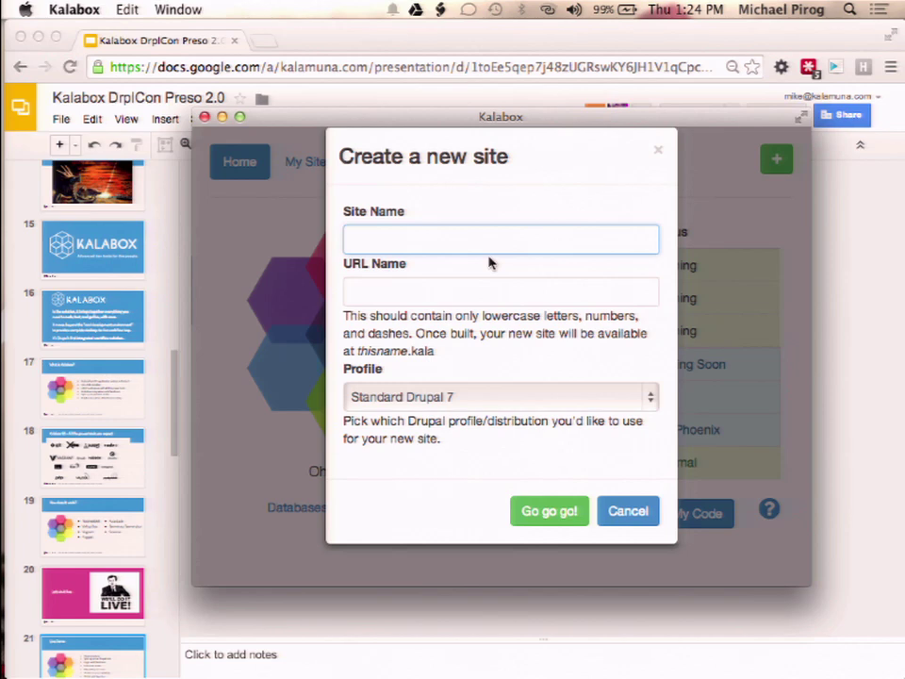
type("Grover Cle")
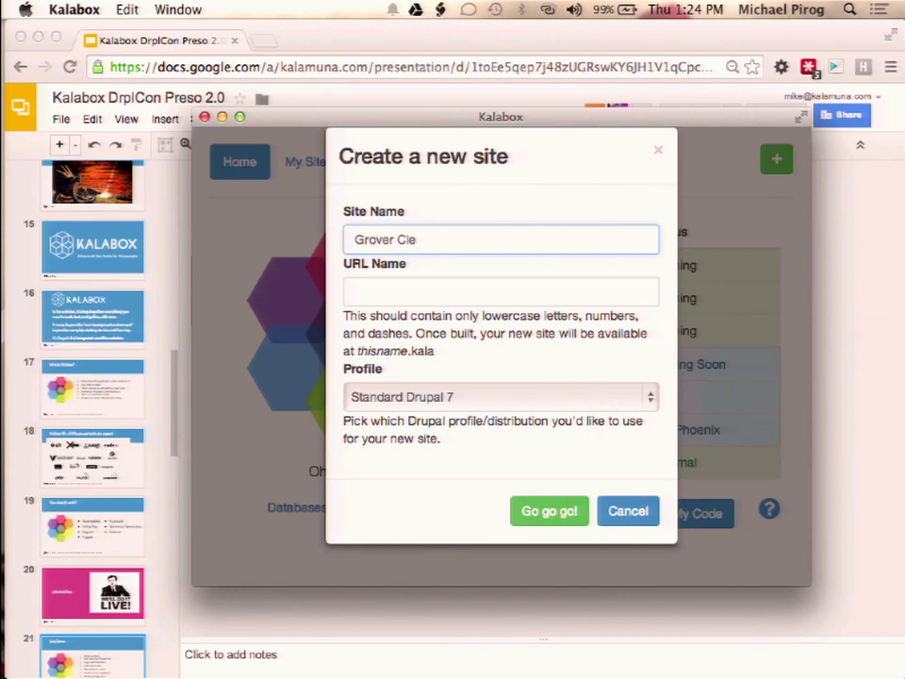
type("veland")
left_click(501, 292)
type("gC")
left_click(555, 514)
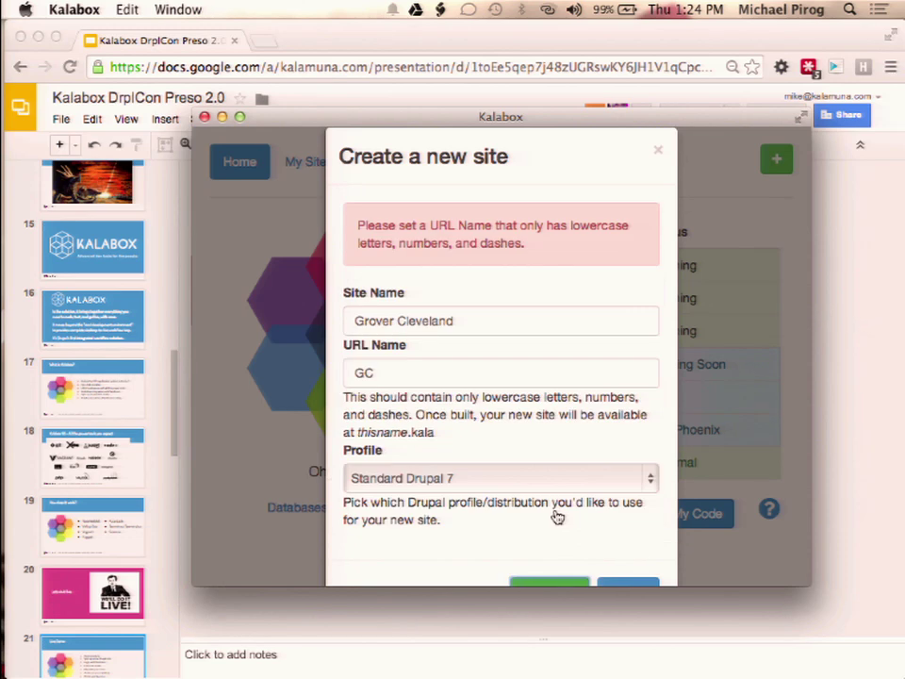
Step: Replace the new site's URL name with ga and submit the site for creation
left_click(458, 382)
key("BackSpace")
key("BackSpace")
type("ga")
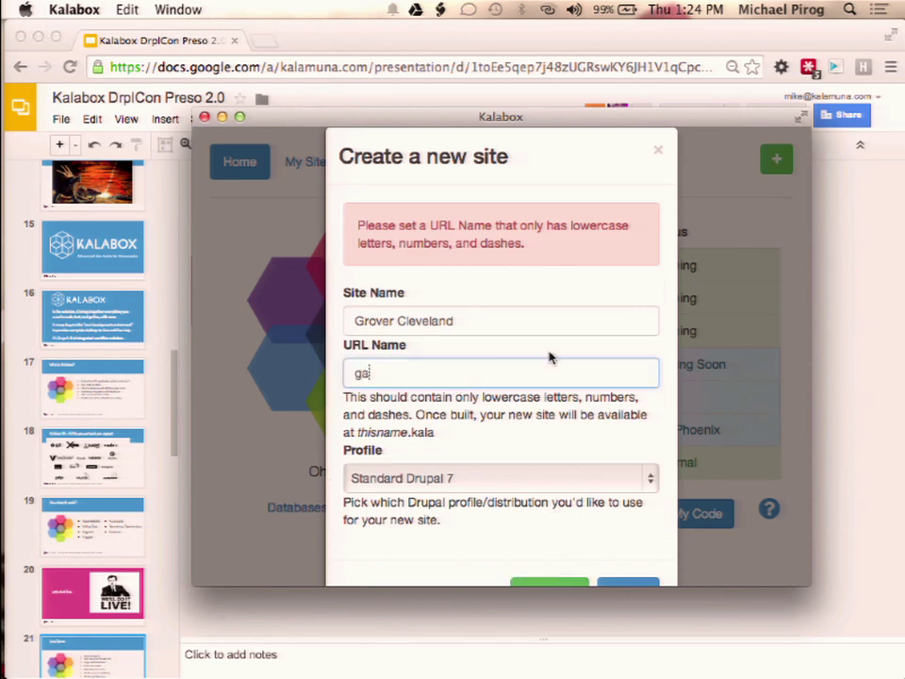
left_click(532, 583)
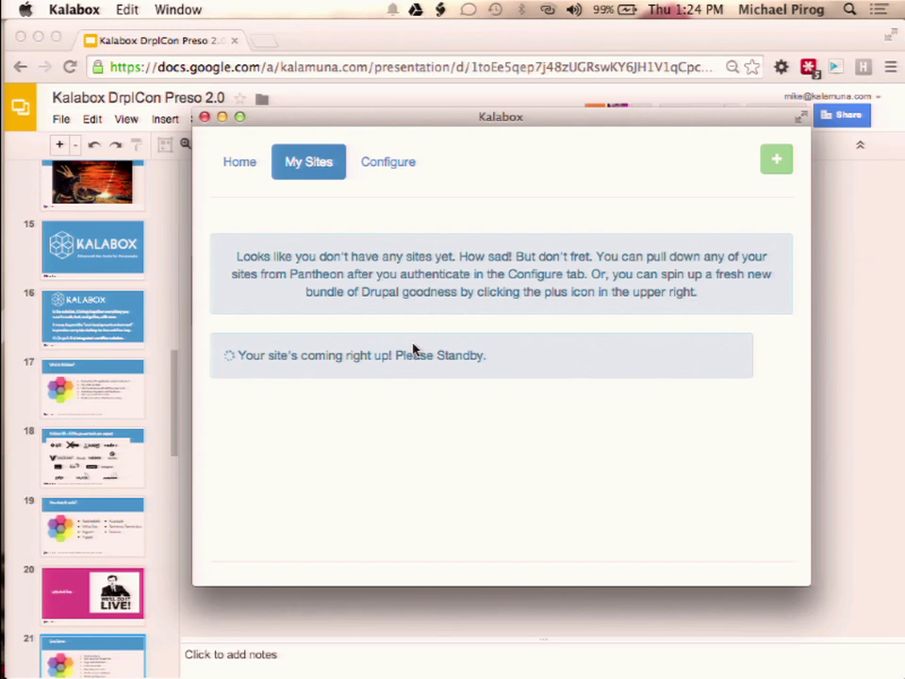
Step: Look through the Pantheon authentication settings, the Home page and the site list while the site builds
left_click(386, 167)
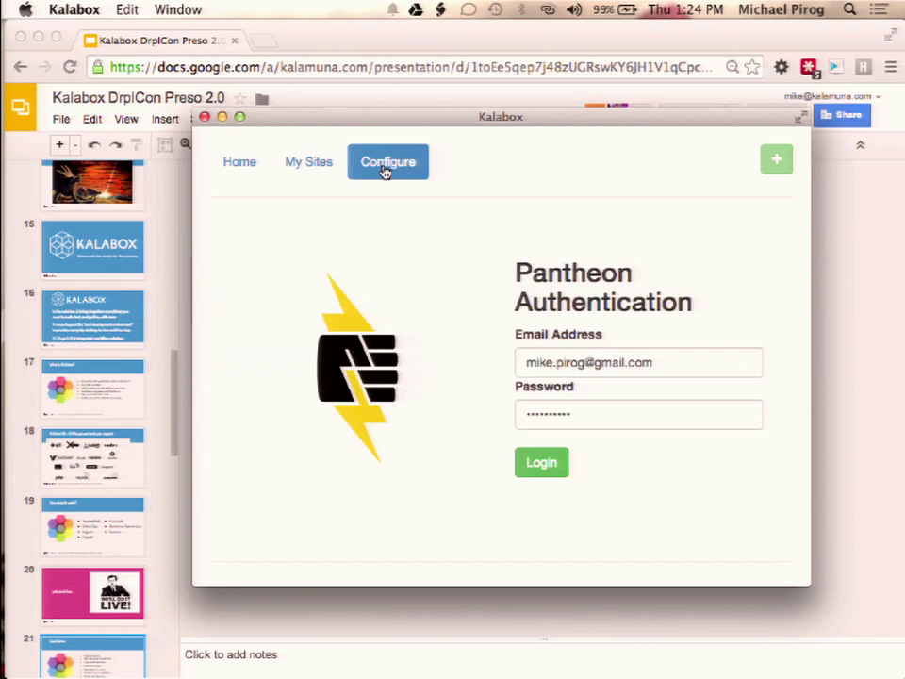
left_click(306, 164)
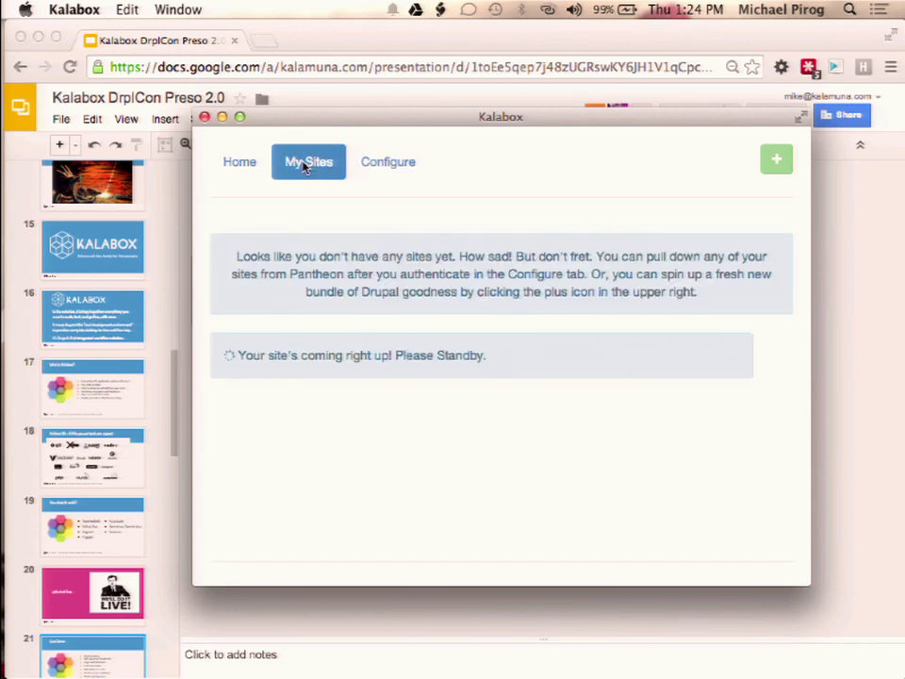
left_click(377, 177)
left_click(219, 165)
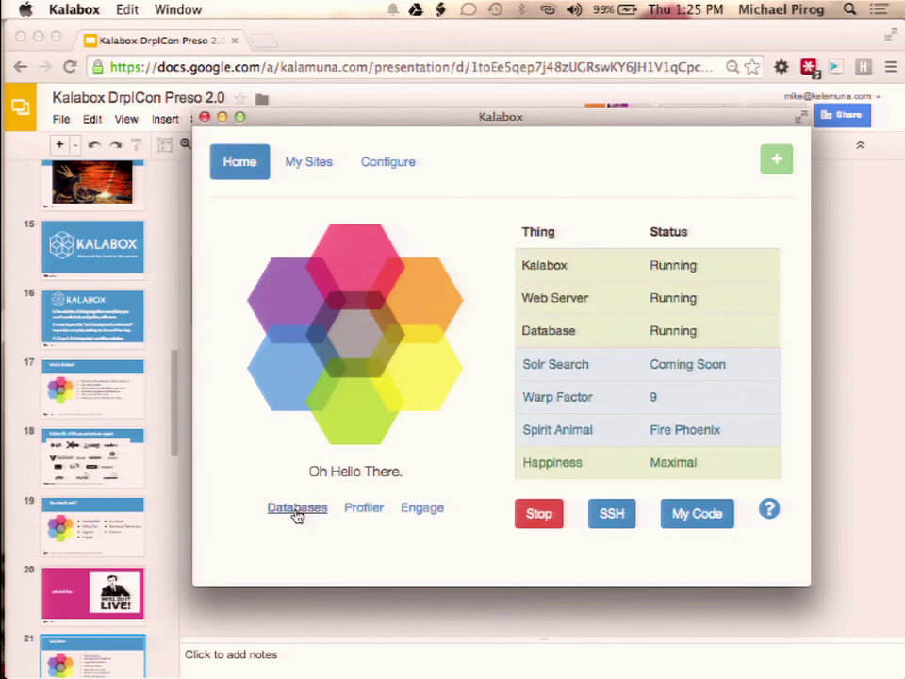
left_click(307, 165)
Step: Open phpMyAdmin from the Home page and view the tables of the ga_kala database
left_click(242, 168)
left_click(287, 510)
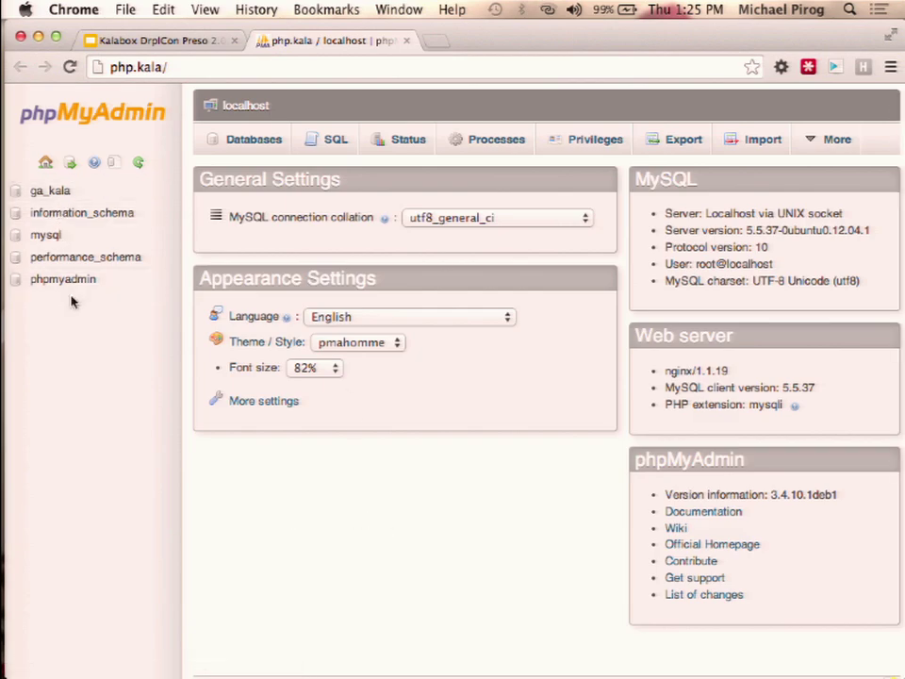
left_click(46, 194)
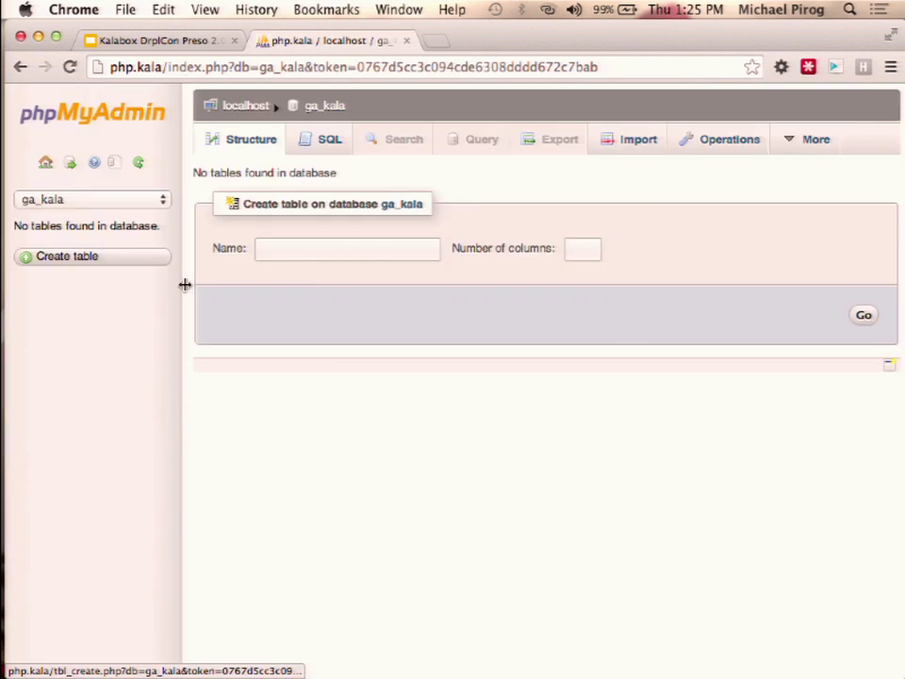
Step: Review the Live Demo slide in the Kalabox presentation and return to phpMyAdmin
left_click(162, 43)
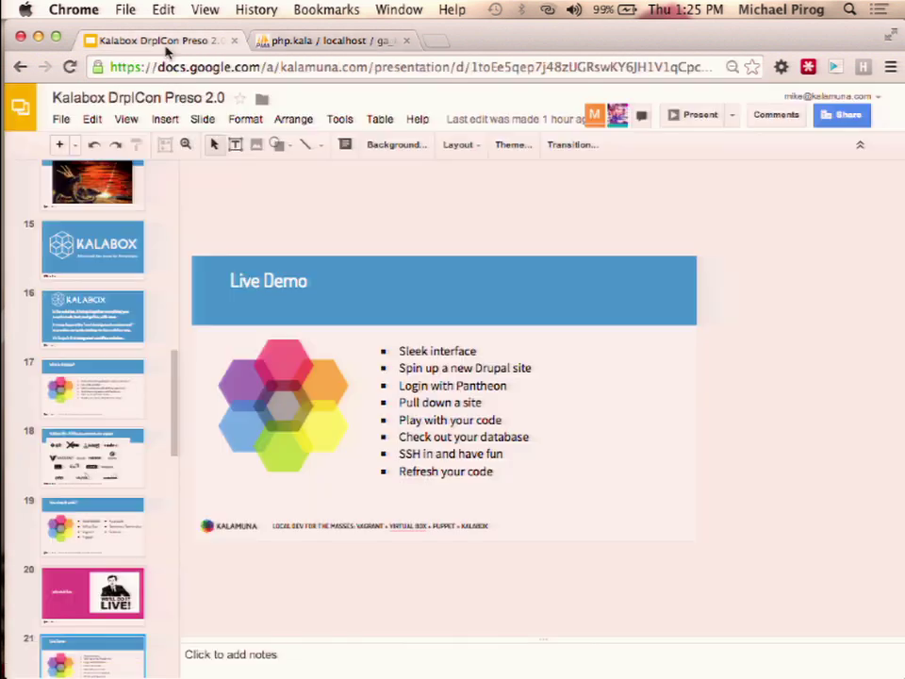
left_click(306, 43)
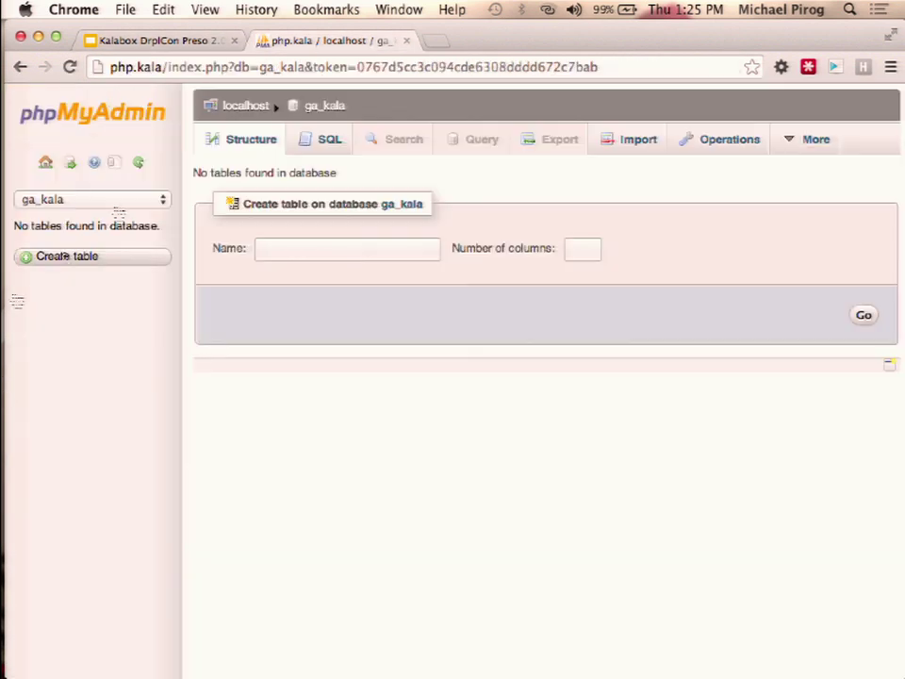
left_click(173, 42)
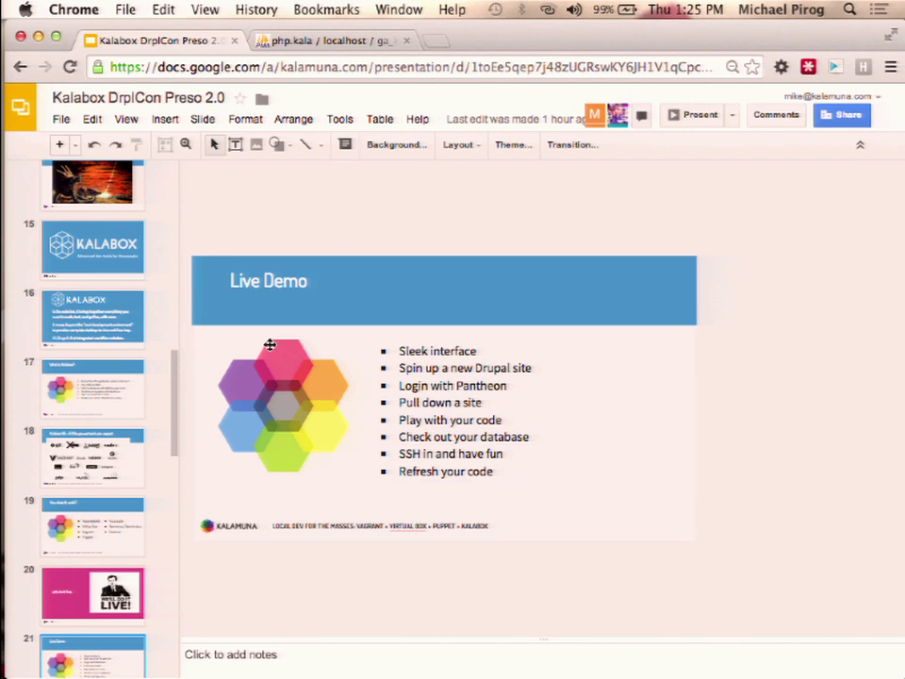
left_click(314, 42)
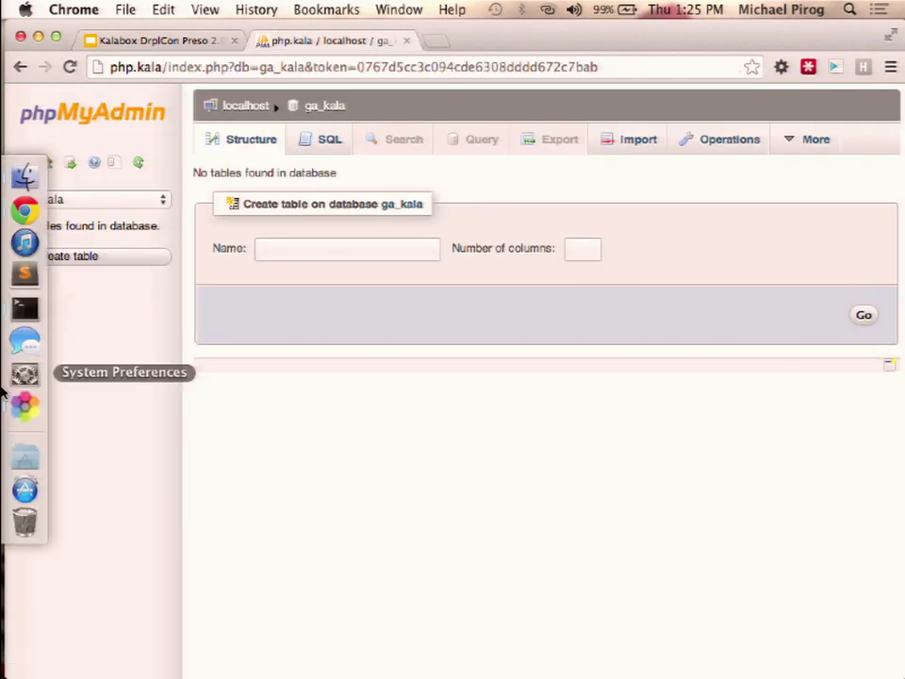
Step: Switch to Kalabox and open its webgrind profiler, returning to the Live Demo slide after viewing it
left_click(25, 403)
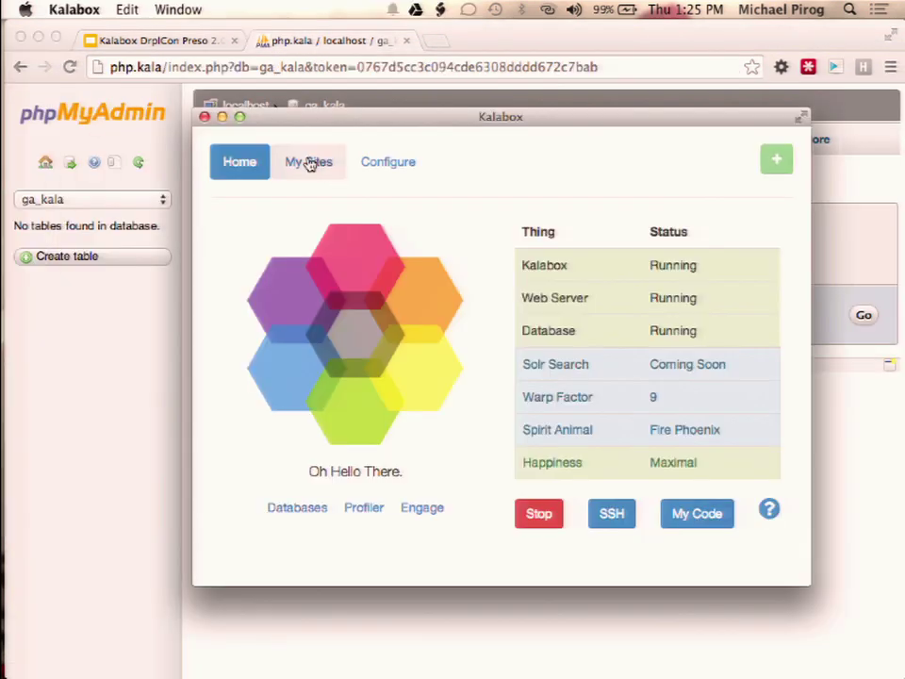
left_click(365, 509)
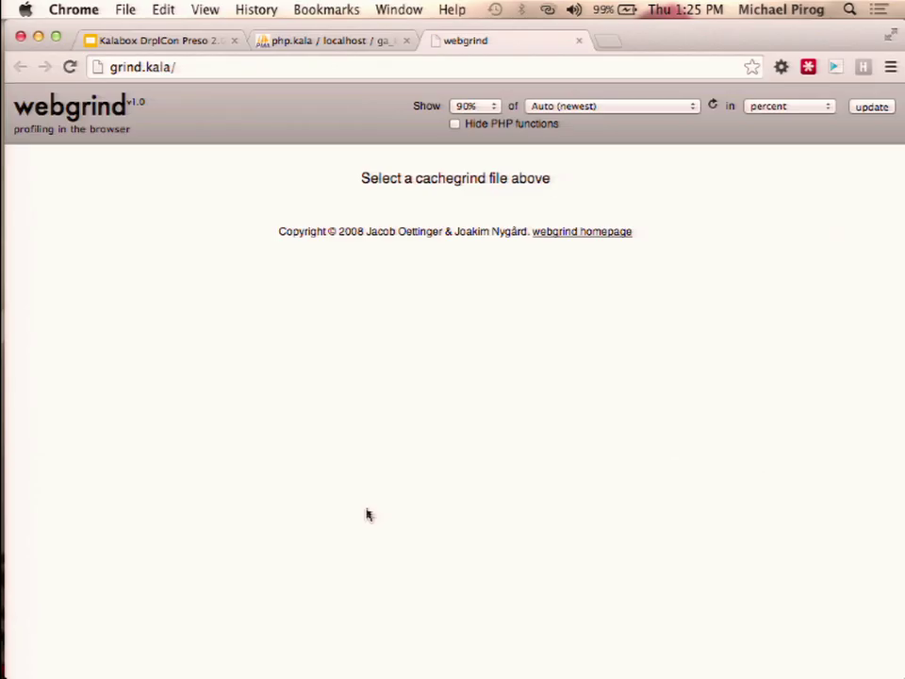
left_click(149, 42)
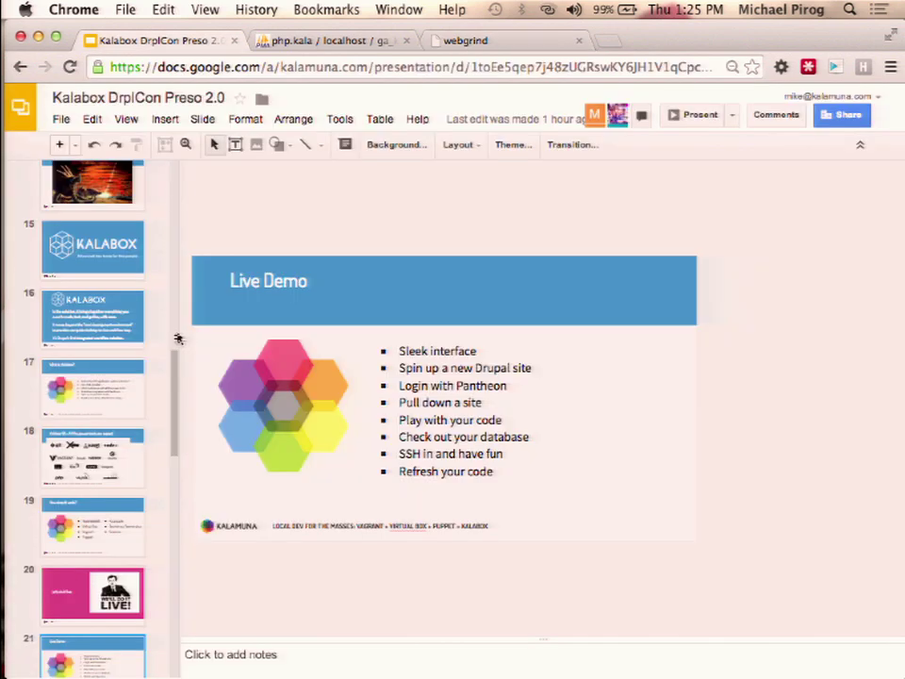
Step: Switch to Kalabox, check the site list, open the Engage video from the Home page, skip its ad and close the video after watching
mouse_move(5, 251)
left_click(25, 407)
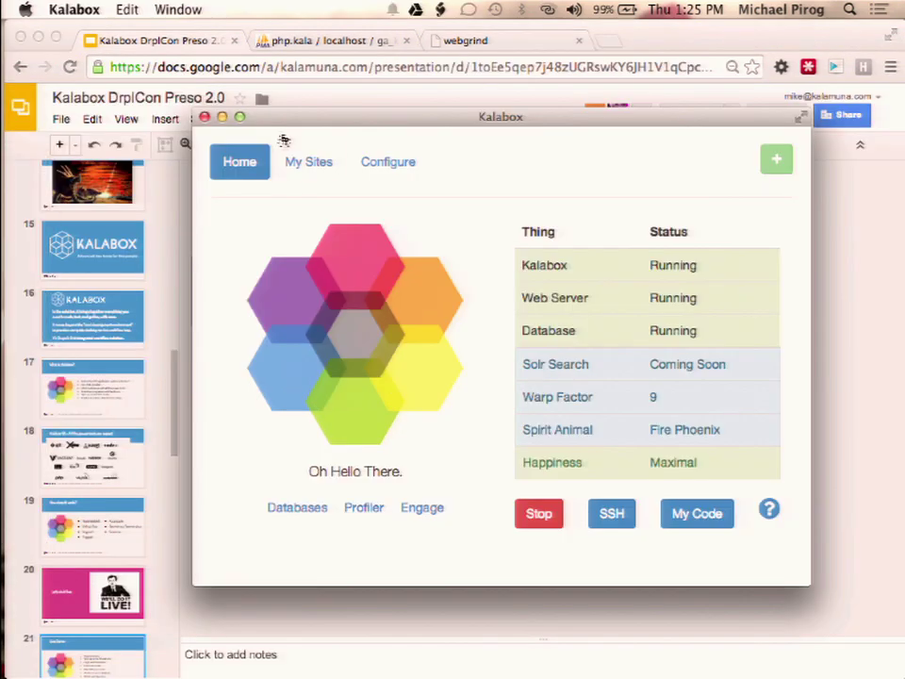
left_click(303, 161)
left_click(249, 173)
left_click(426, 509)
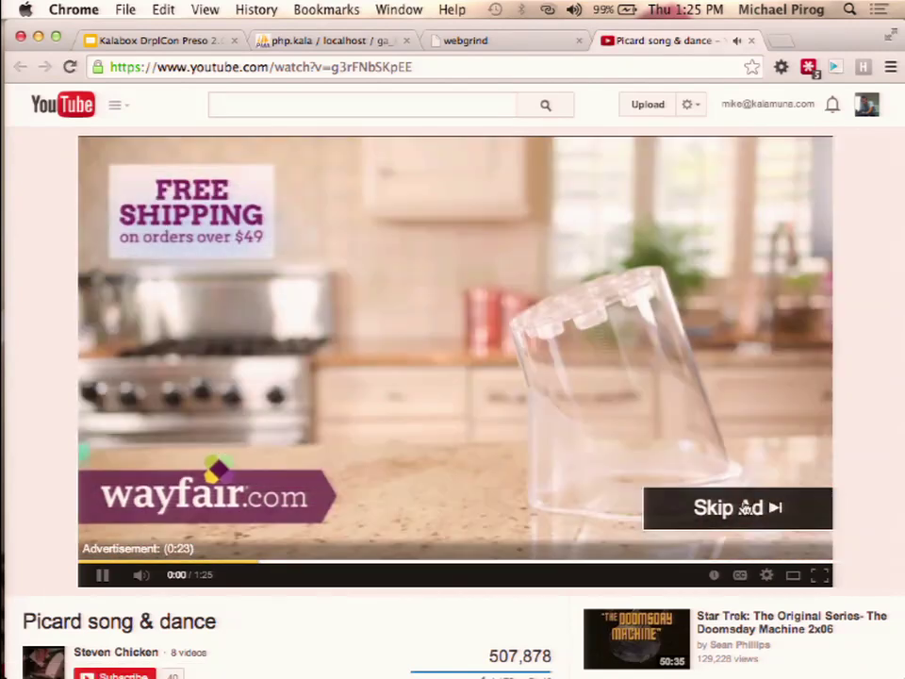
left_click(746, 508)
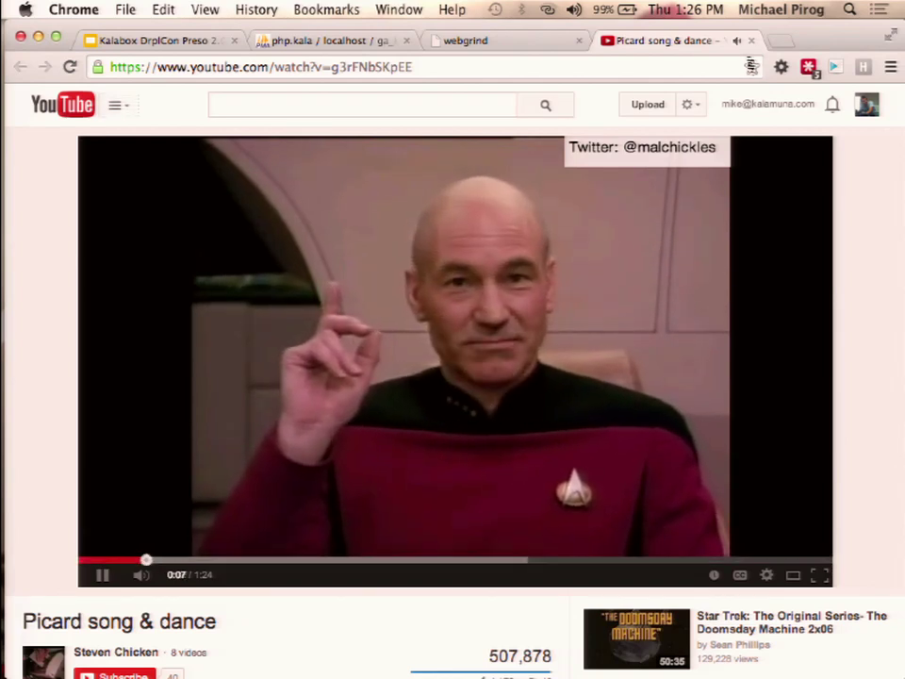
left_click(752, 41)
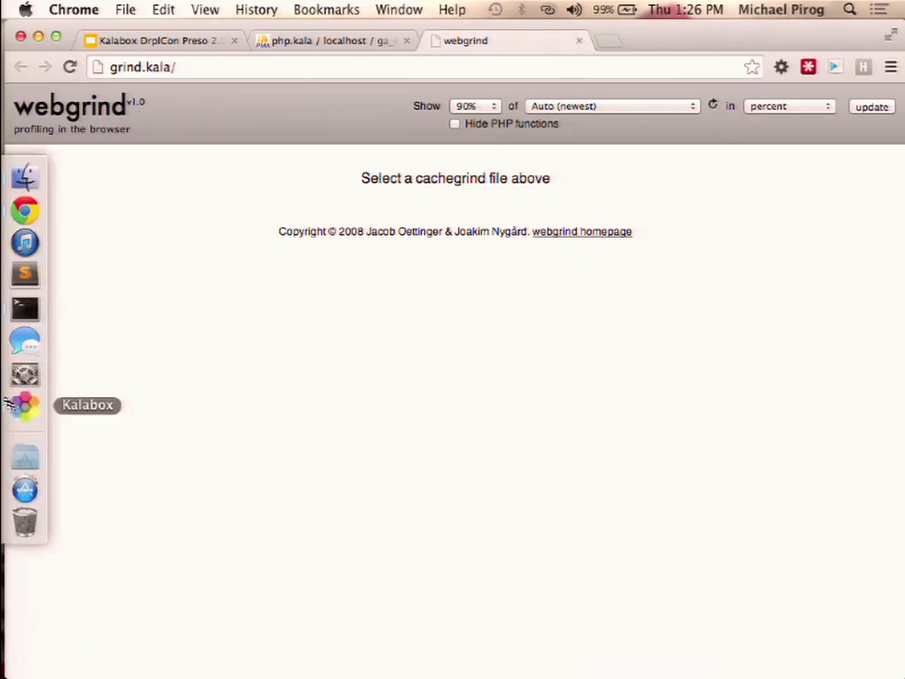
Step: Return to Kalabox, dismiss the Create a new site form, and check the site list before going back to the Home page
left_click(24, 404)
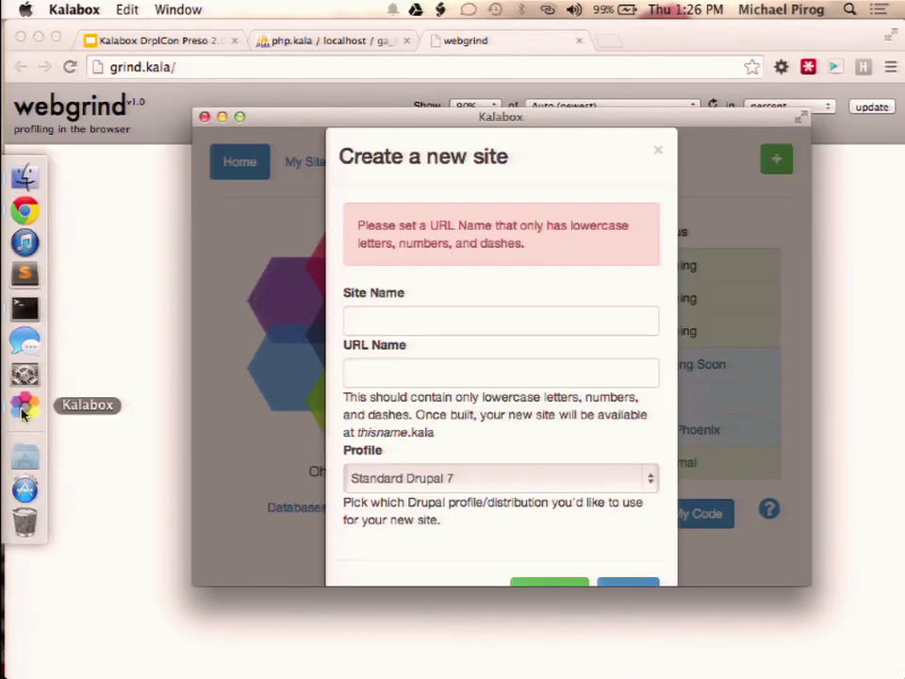
left_click(659, 152)
left_click(284, 161)
left_click(216, 165)
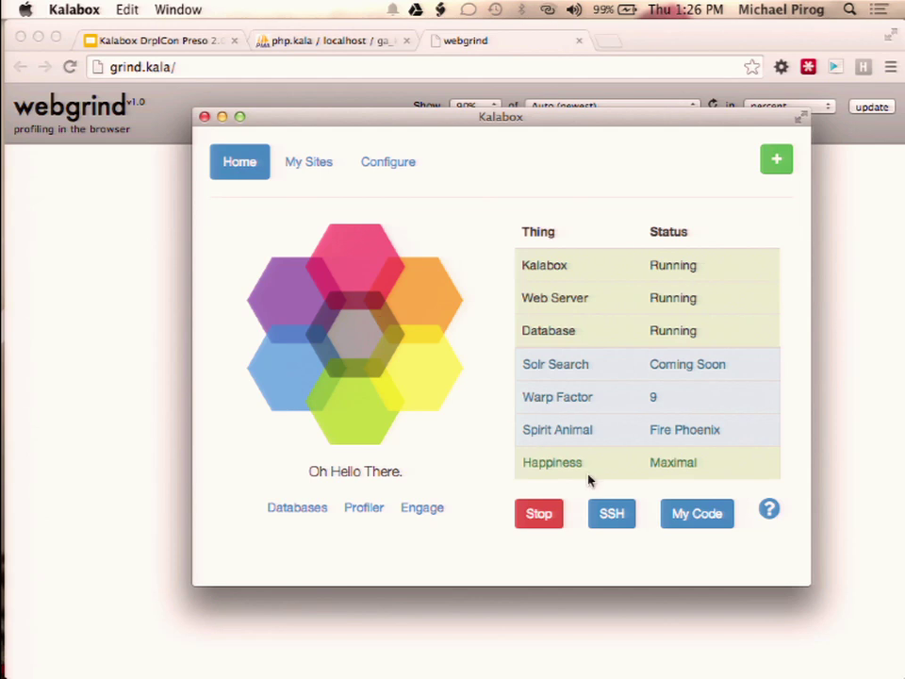
Step: Recheck the site list, and stop and restart Kalabox from the Home page
left_click(321, 168)
left_click(250, 166)
left_click(538, 514)
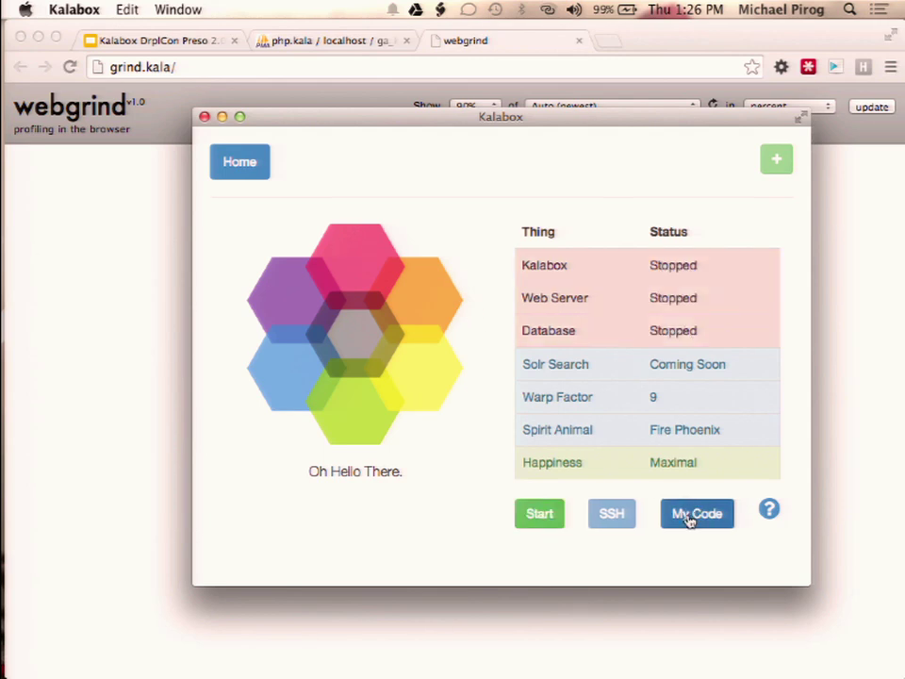
left_click(523, 513)
Step: Open the www code folder from Kalabox and move its Finder window fully into view
left_click(693, 517)
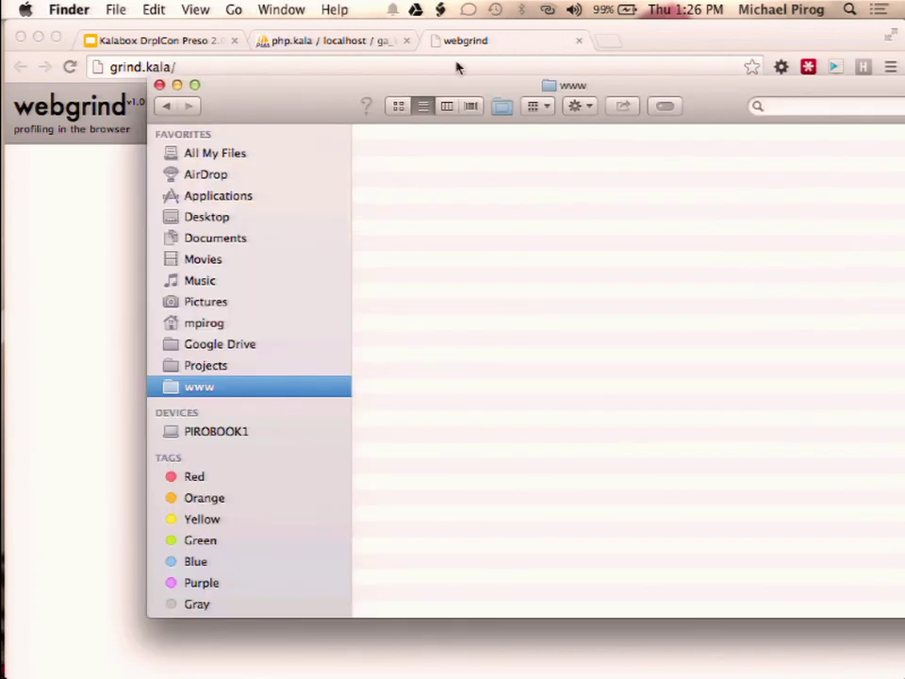
left_click_drag(455, 97, 350, 101)
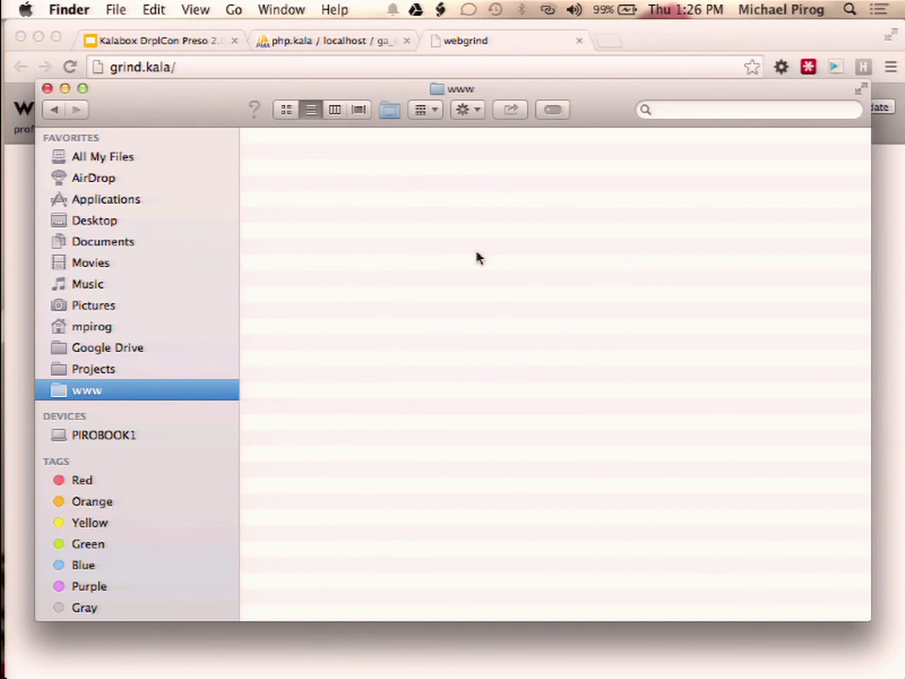
left_click_drag(179, 91, 190, 90)
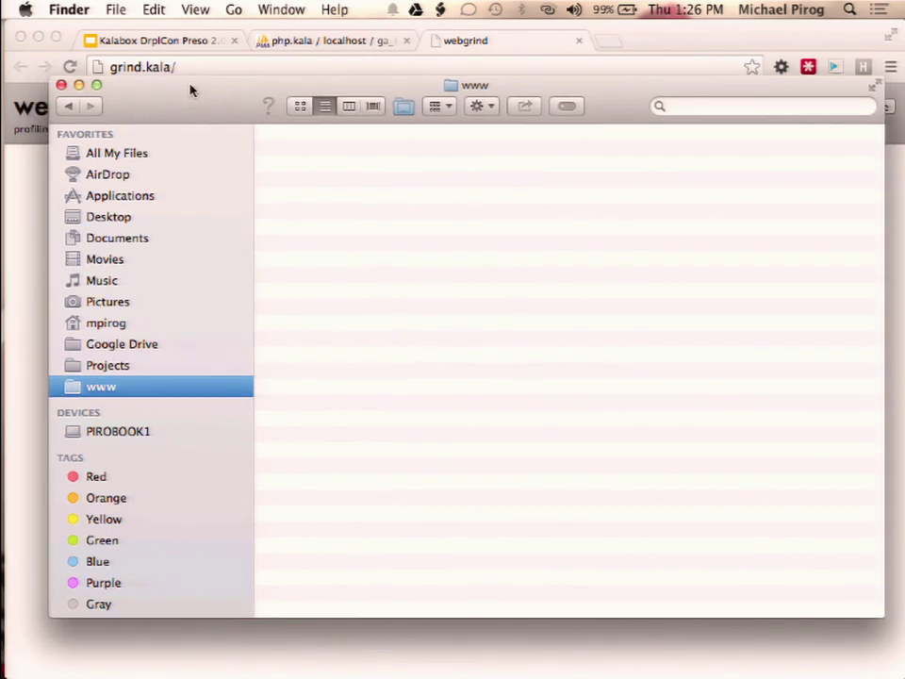